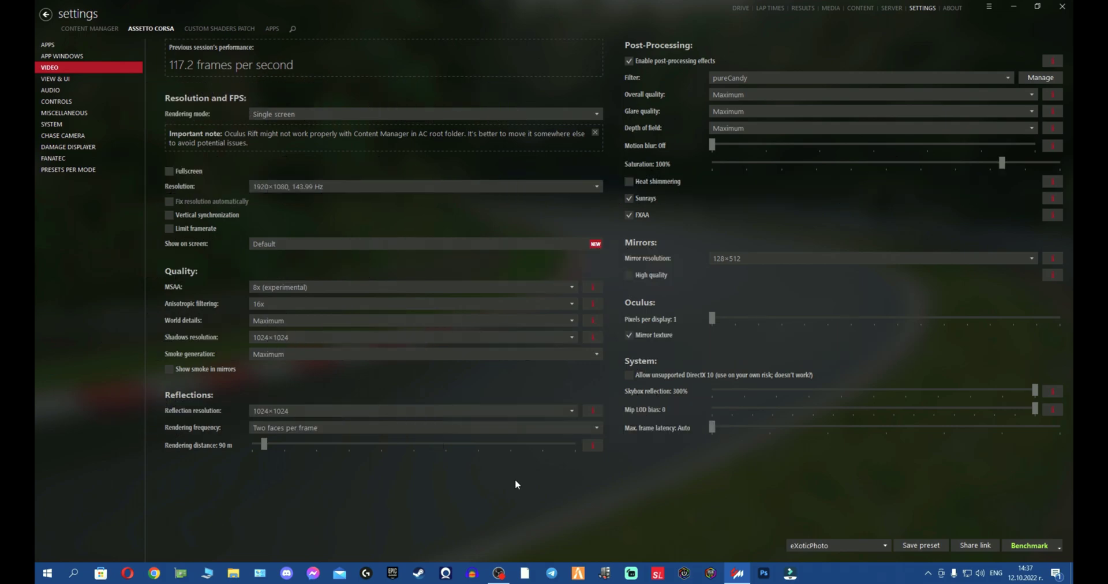
- Minimize the game settings window and open System Configuration by searching Windows for "ms"
click(1014, 7)
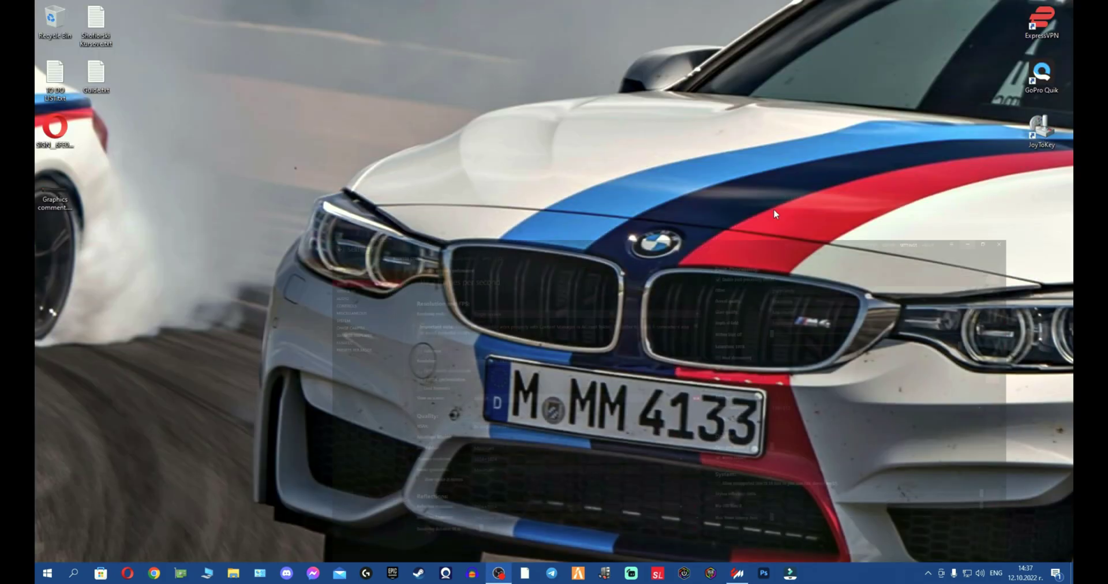
click(73, 575)
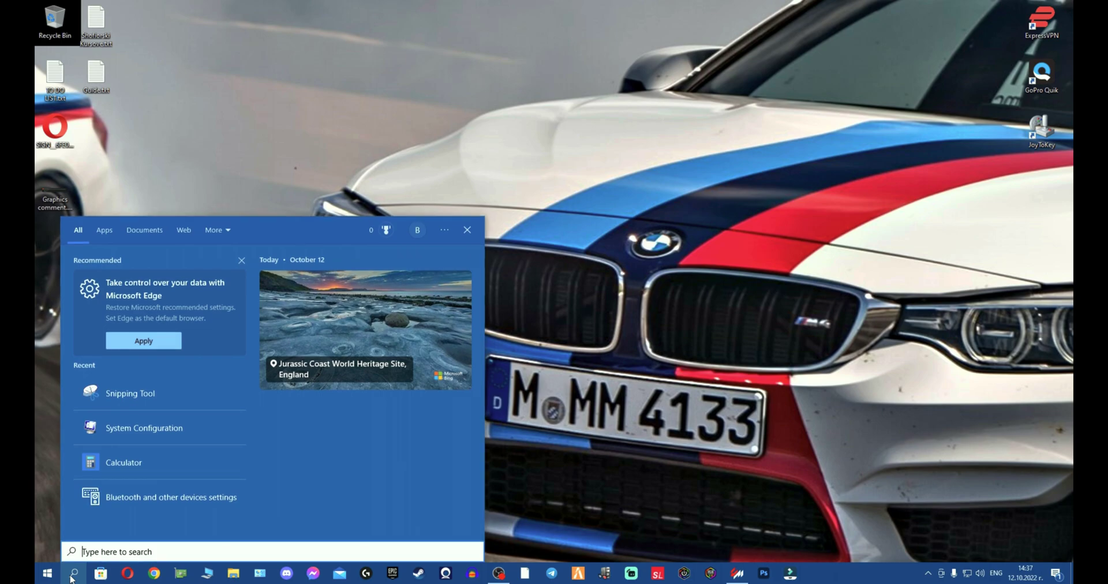
text(ms)
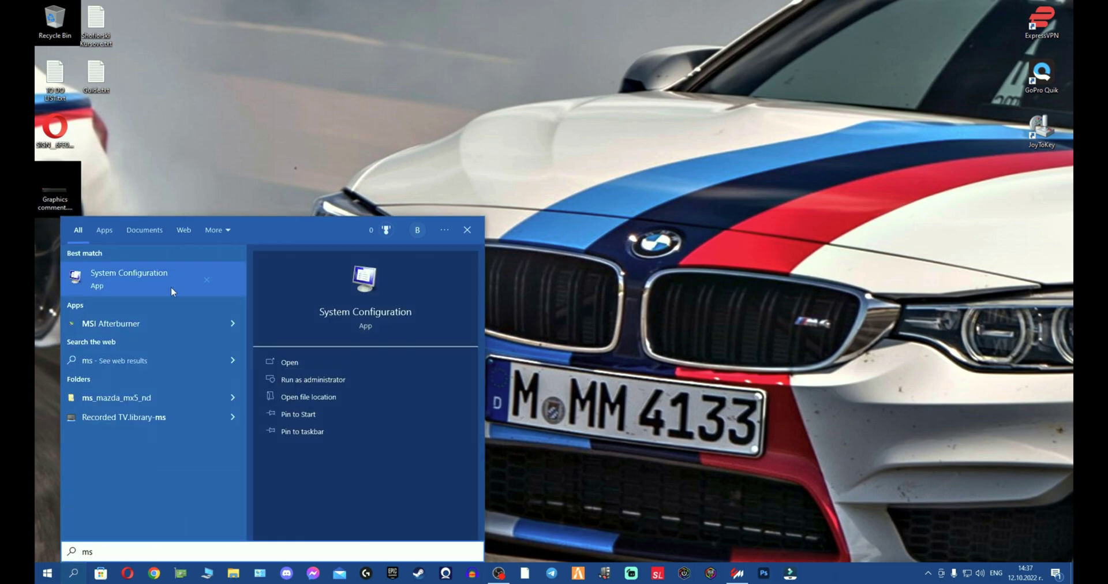
click(168, 273)
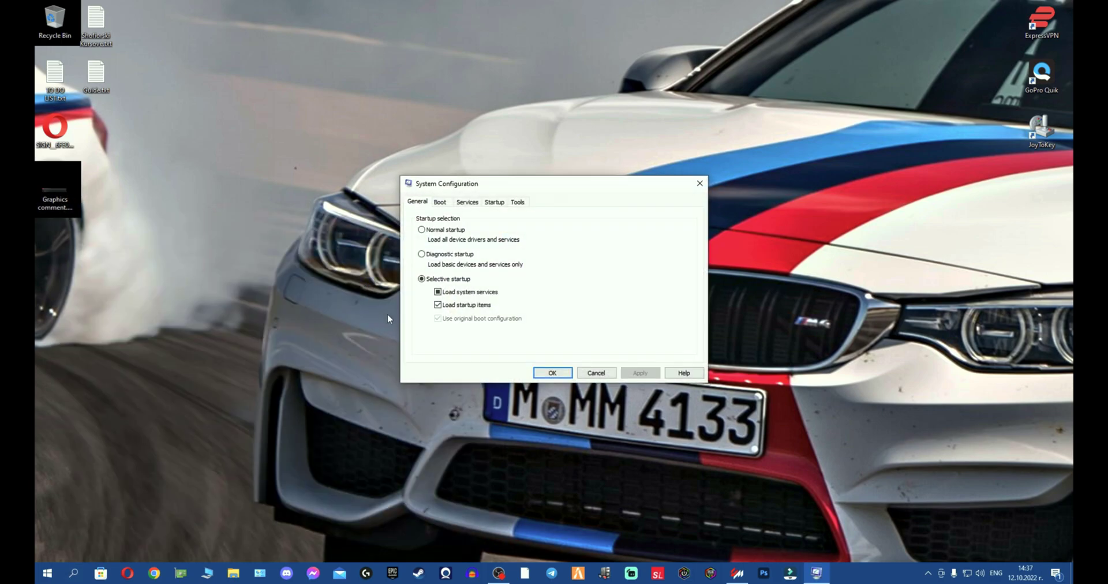
drag(527, 189, 432, 199)
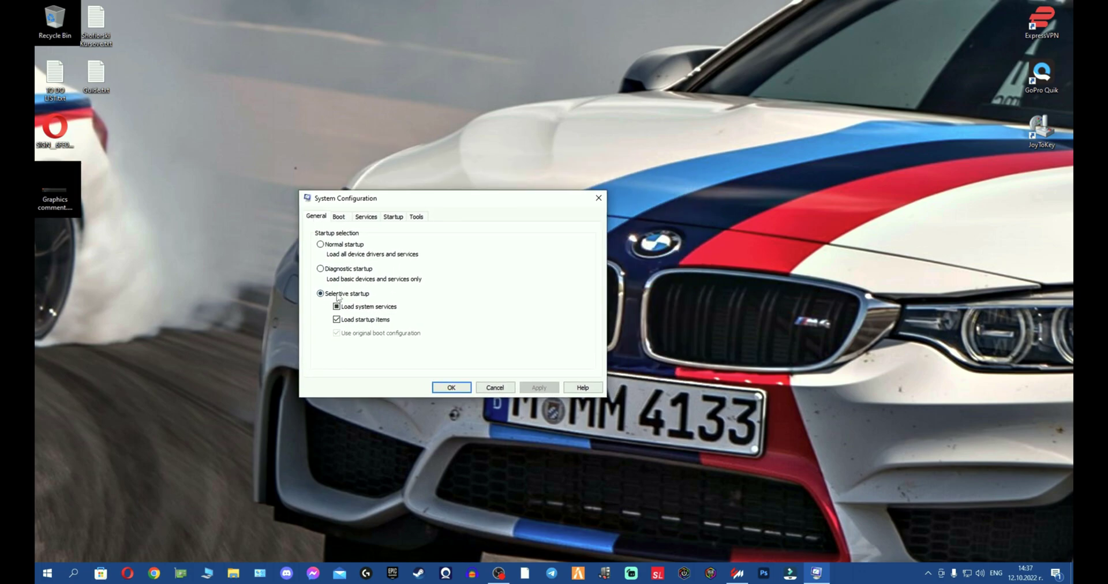
- Keep Selective startup as the startup selection and hide all Microsoft services in the services list
click(351, 245)
click(360, 294)
click(375, 218)
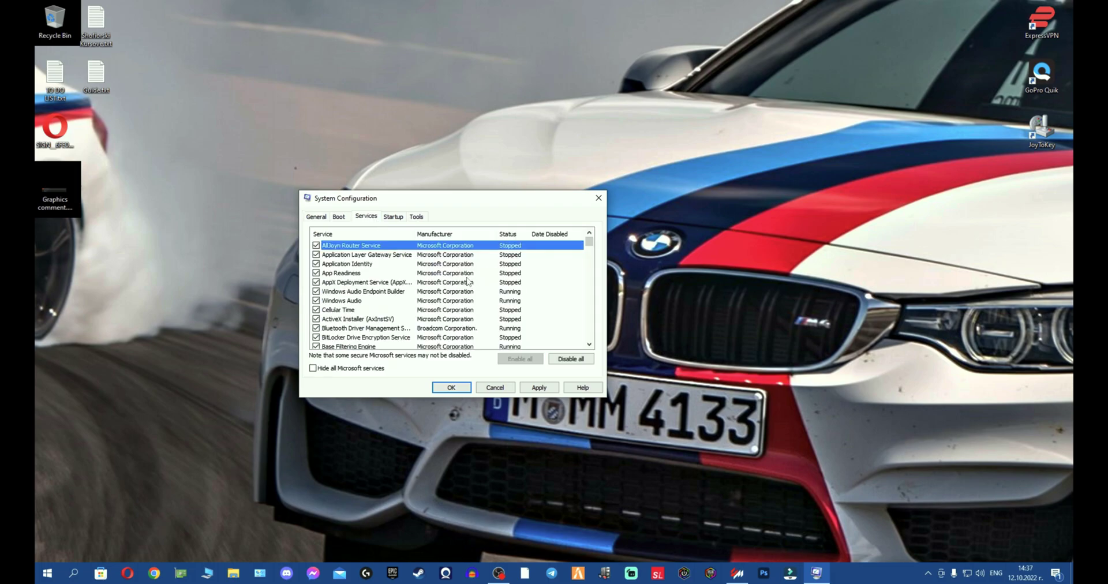
scroll(415, 288, down, 2)
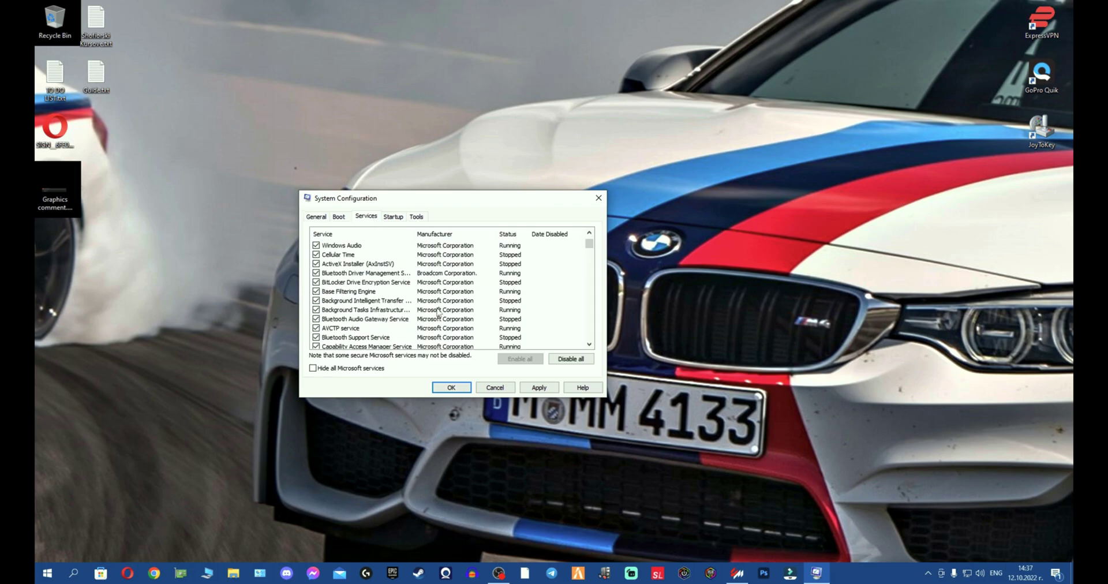
scroll(448, 278, up, 2)
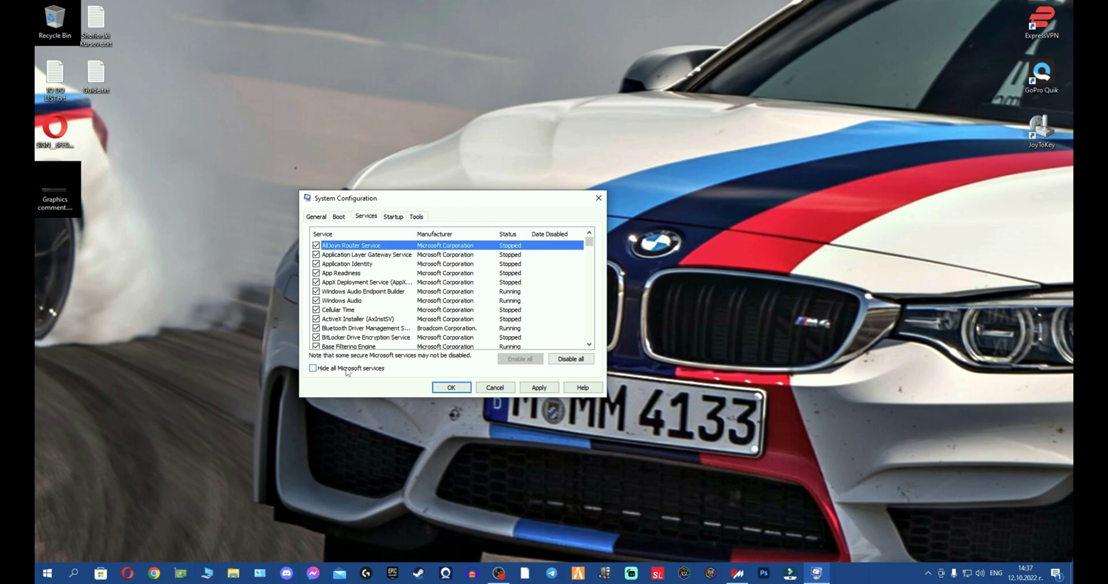
click(344, 370)
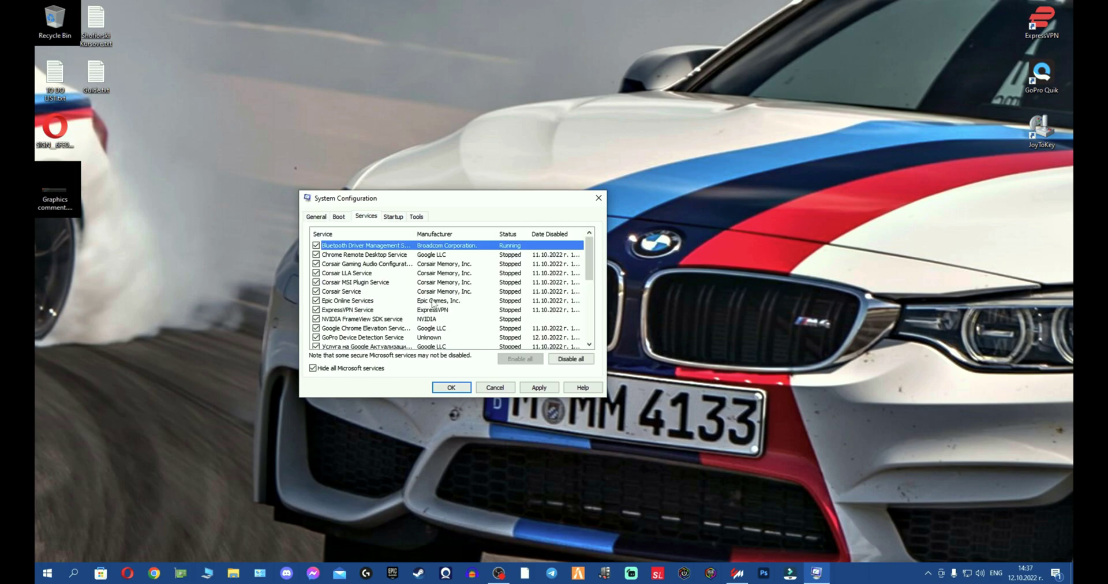
- Disable the Steam Client, Rockstar Game Library, Origin Web Helper and Origin Client services
scroll(420, 309, down, 6)
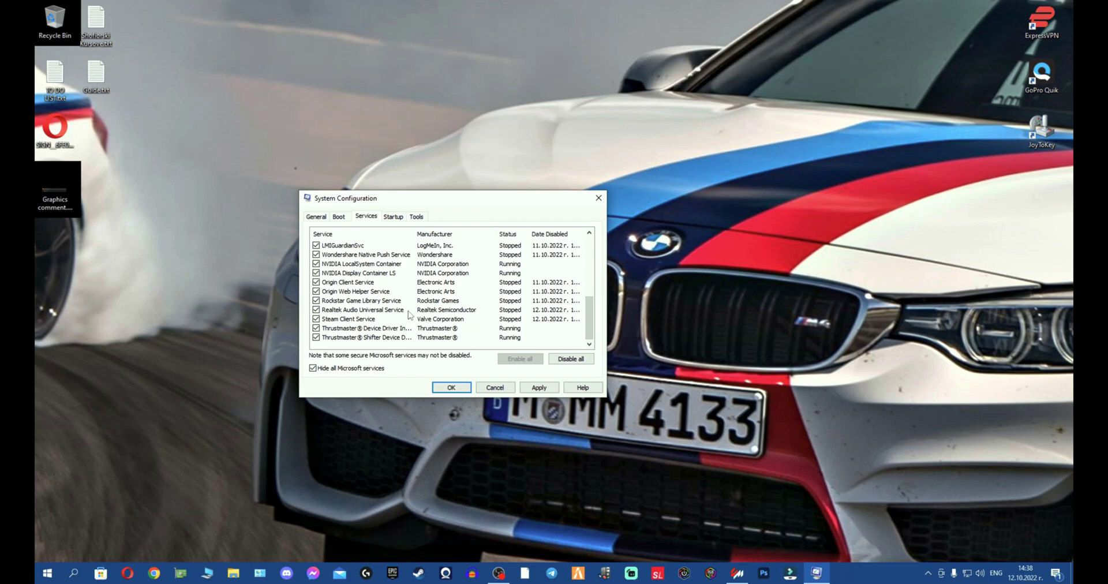
click(316, 319)
scroll(382, 313, up, 1)
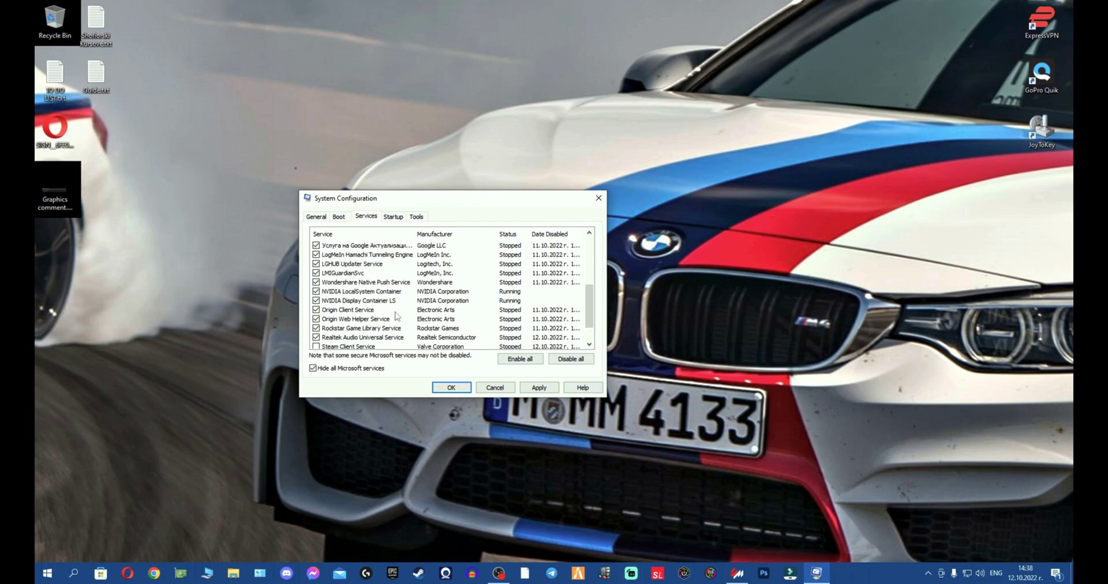
scroll(381, 312, down, 1)
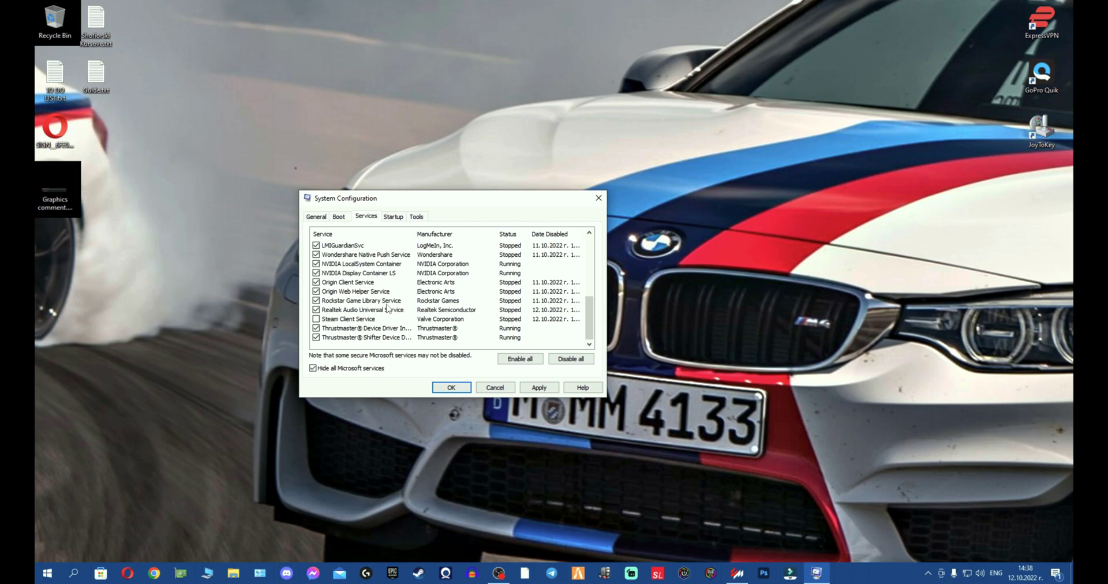
click(316, 301)
click(317, 292)
click(316, 282)
- Disable the Wondershare Native Push Service, LGHUB Updater Service and LMIGuardianSvc
scroll(381, 309, up, 2)
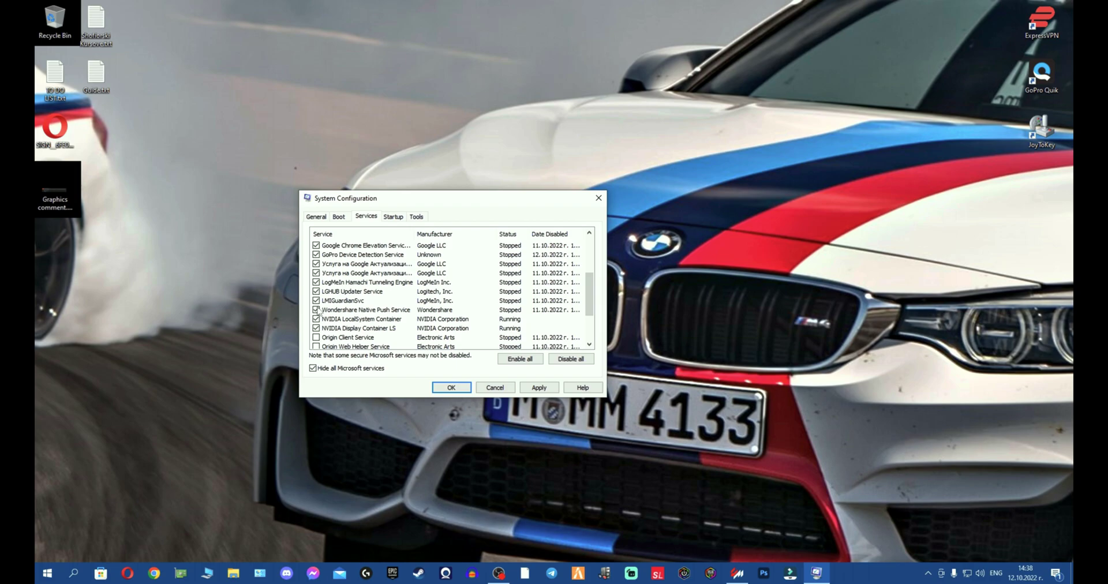
click(316, 310)
click(316, 310)
click(317, 310)
click(316, 291)
click(317, 300)
- Disable LogMeIn Hamachi Tunneling Engine, both Google update services, GoPro Device Detection Service and Google Chrome Elevation Service
scroll(317, 301, up, 1)
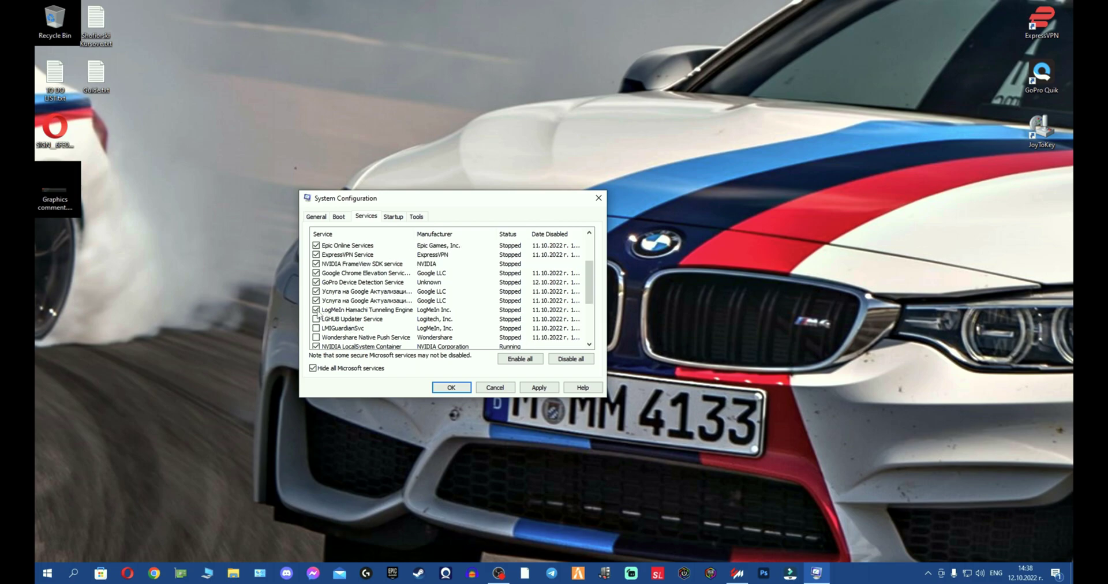
click(316, 310)
click(316, 300)
click(316, 292)
click(317, 282)
click(317, 273)
- Disable the ExpressVPN and Epic Online services, all four Corsair services and Chrome Remote Desktop Service
scroll(335, 270, up, 1)
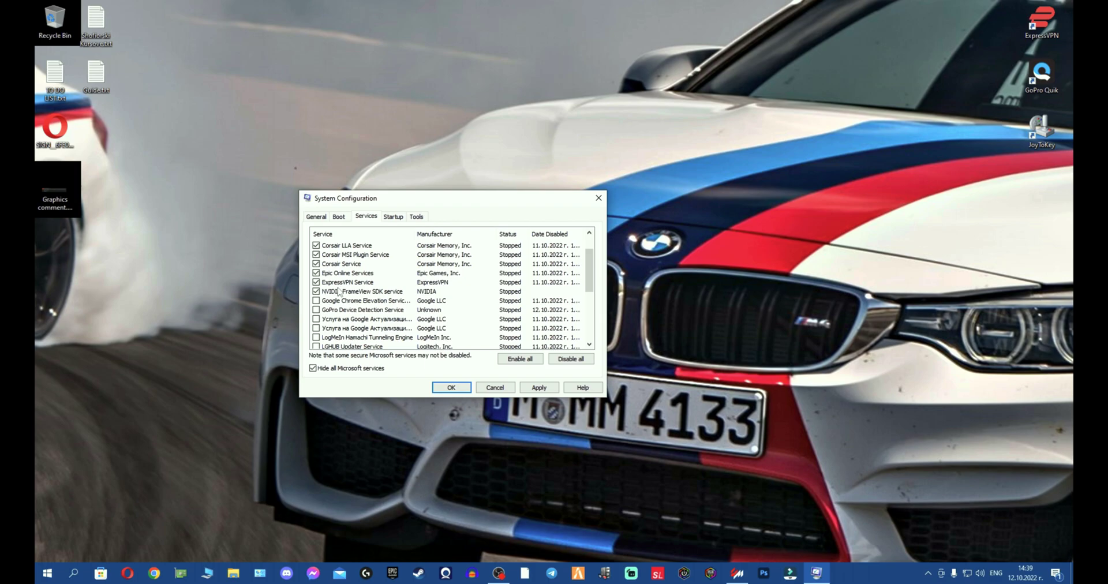
click(317, 283)
click(317, 273)
click(316, 264)
click(317, 255)
click(317, 245)
scroll(323, 248, up, 1)
click(316, 264)
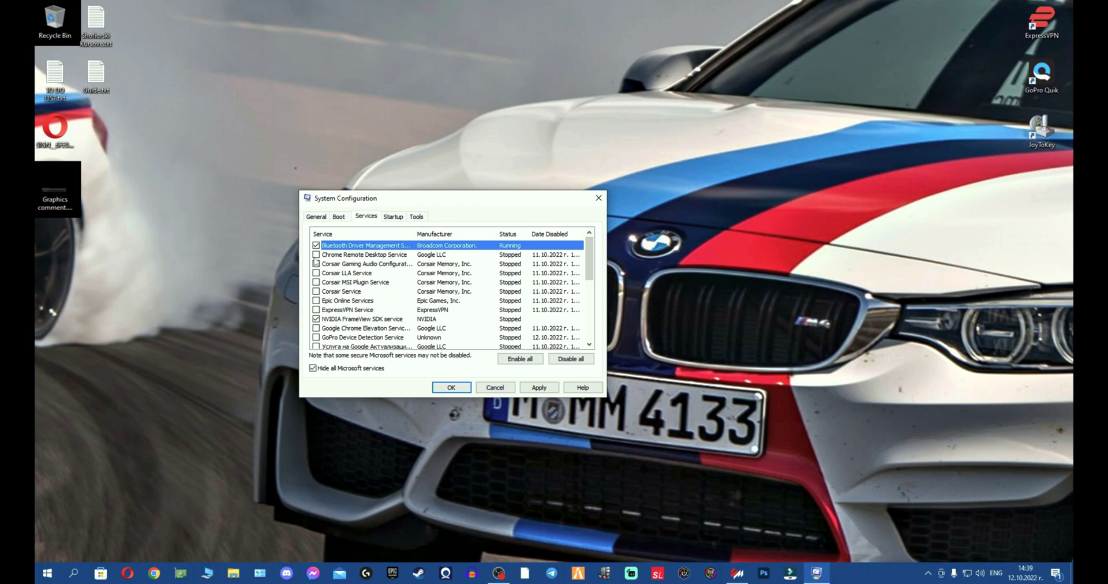
- Check the remaining enabled services, apply the selection and close System Configuration without restarting
scroll(380, 283, down, 2)
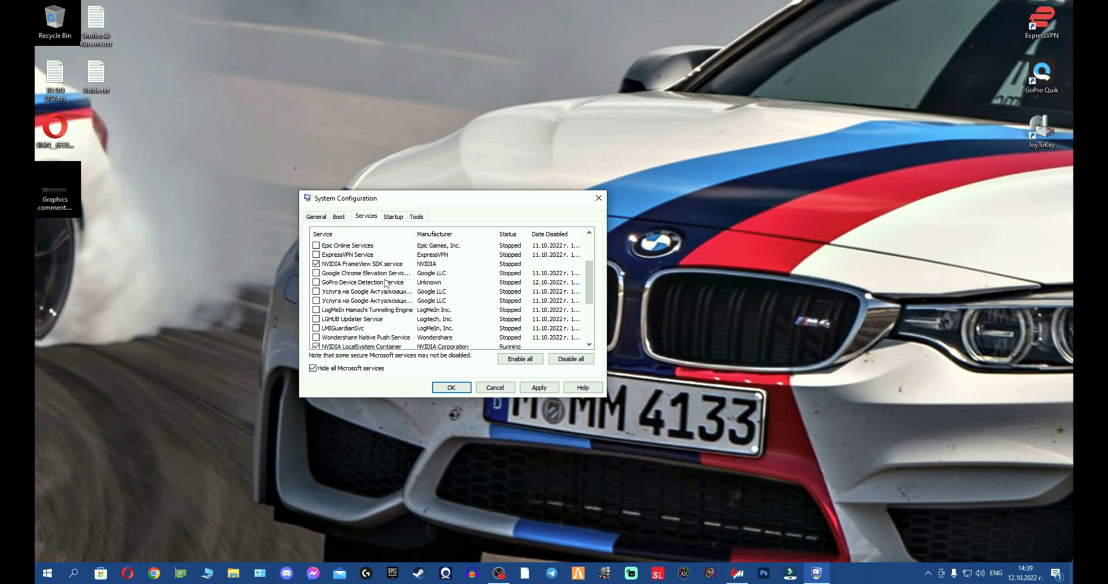
scroll(402, 274, down, 2)
scroll(340, 285, up, 1)
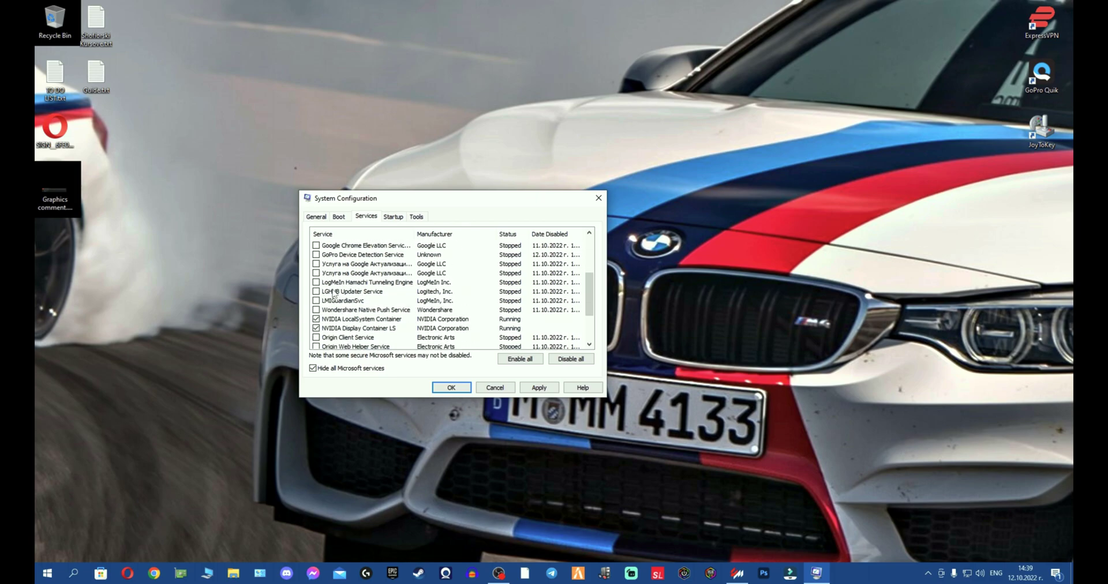
scroll(415, 296, down, 2)
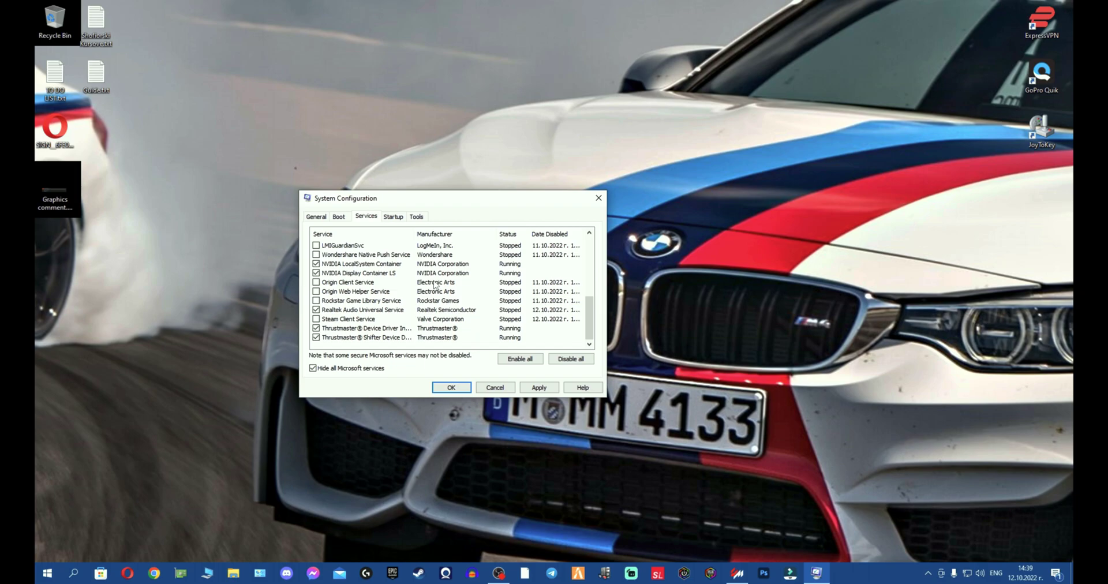
scroll(434, 284, down, 2)
scroll(434, 291, up, 2)
click(538, 386)
click(315, 216)
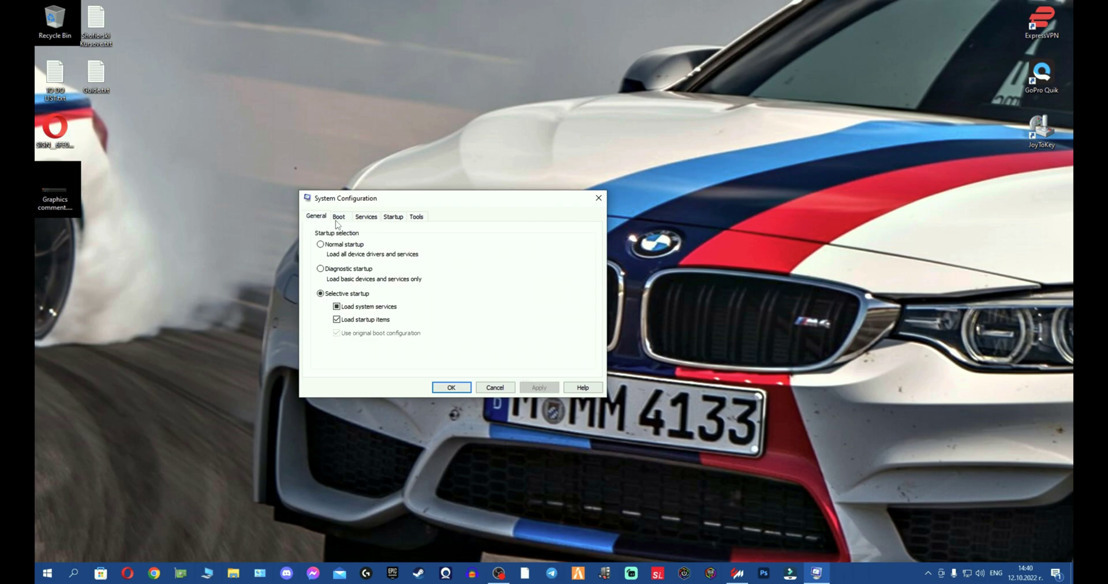
click(461, 389)
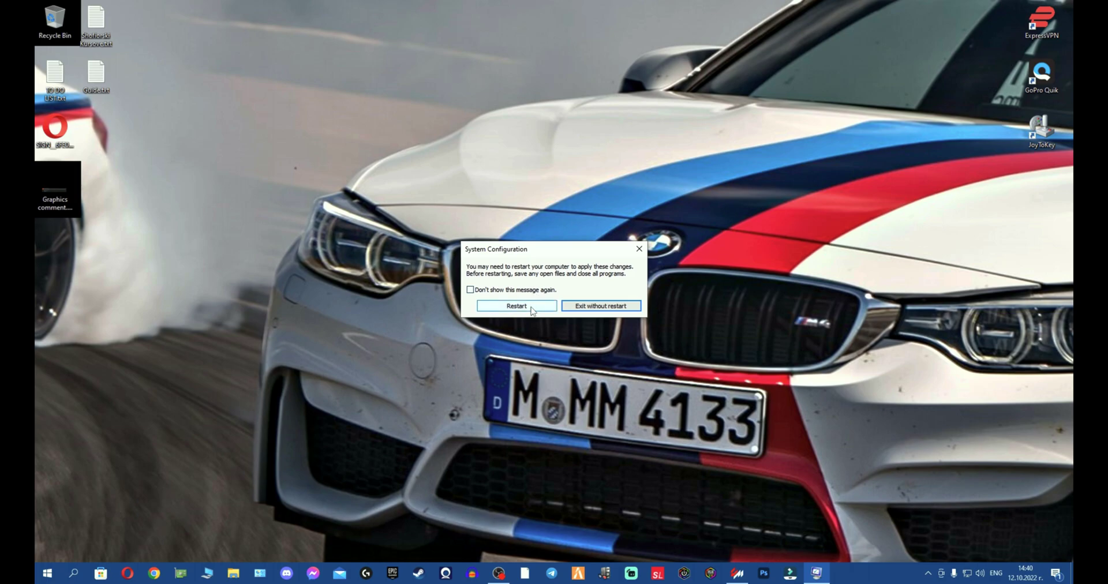
click(598, 306)
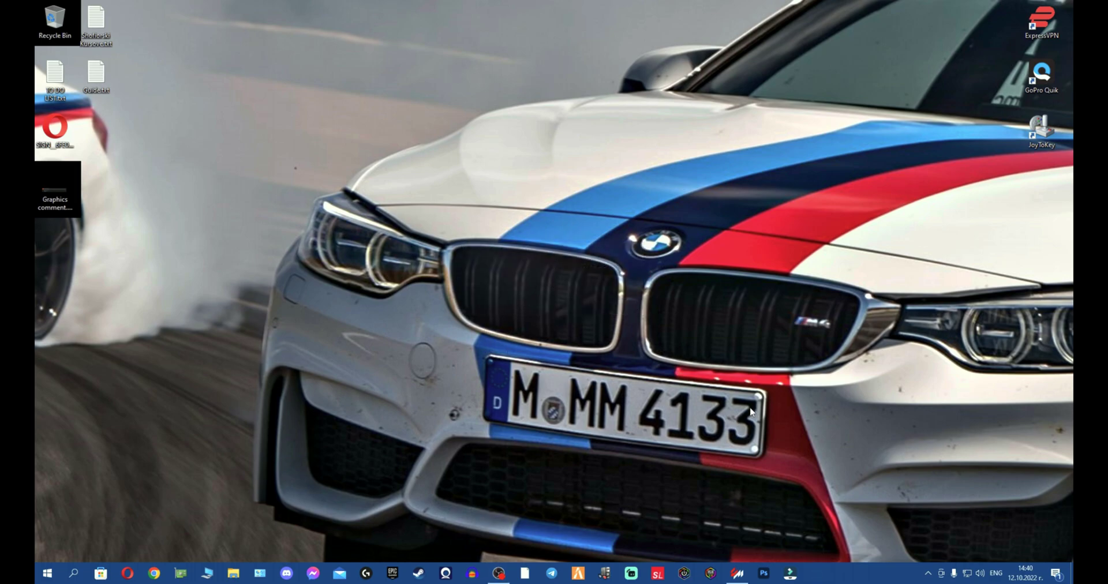
- Switch to Content Manager and examine the General Patch settings of Custom Shaders Patch down to the optimization options
click(737, 574)
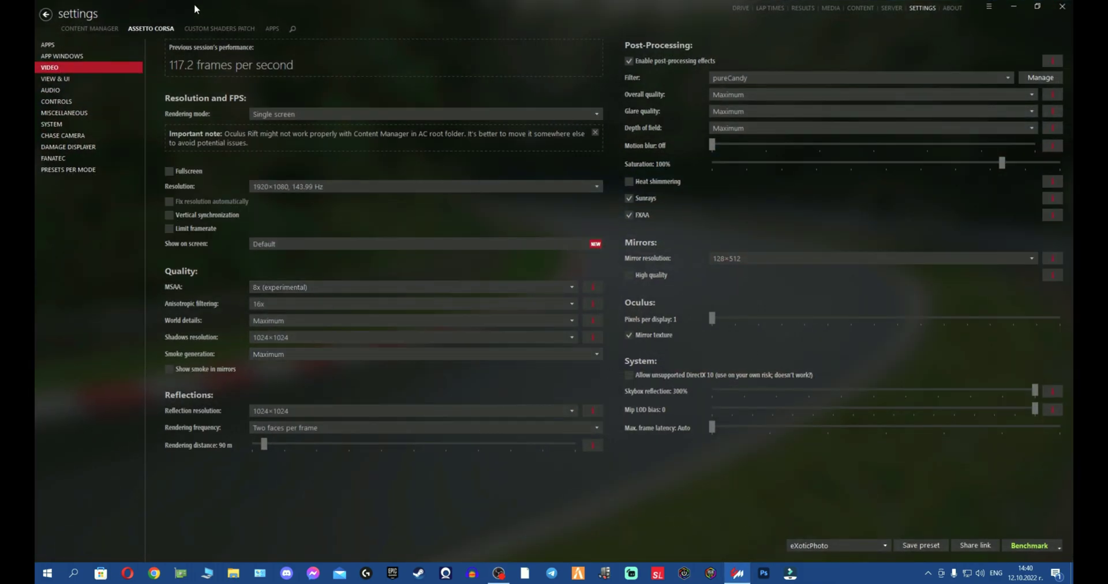
click(218, 29)
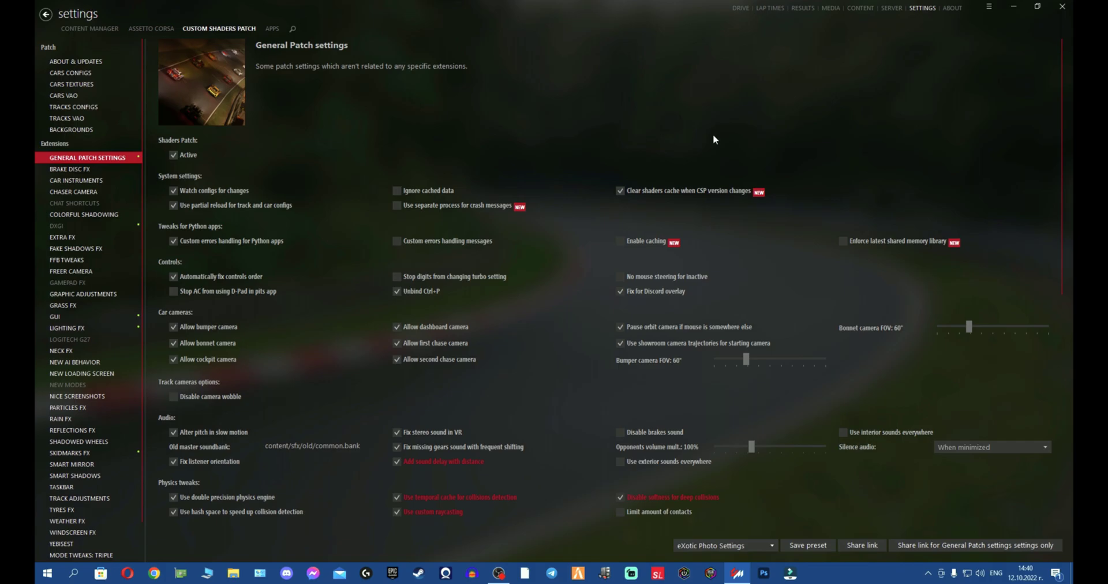
scroll(599, 144, down, 3)
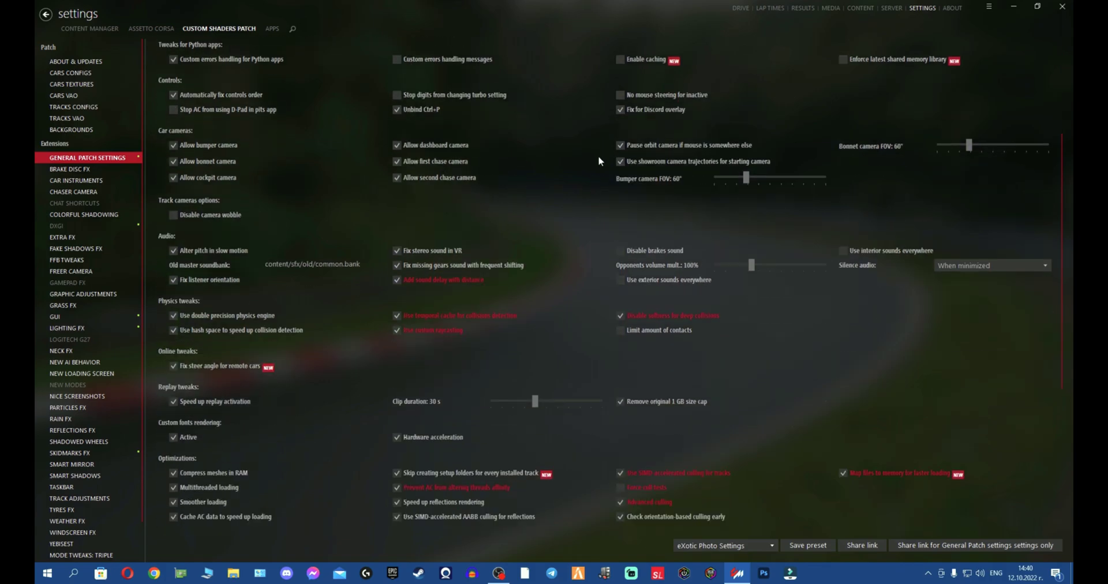
scroll(593, 173, down, 1)
scroll(584, 151, down, 1)
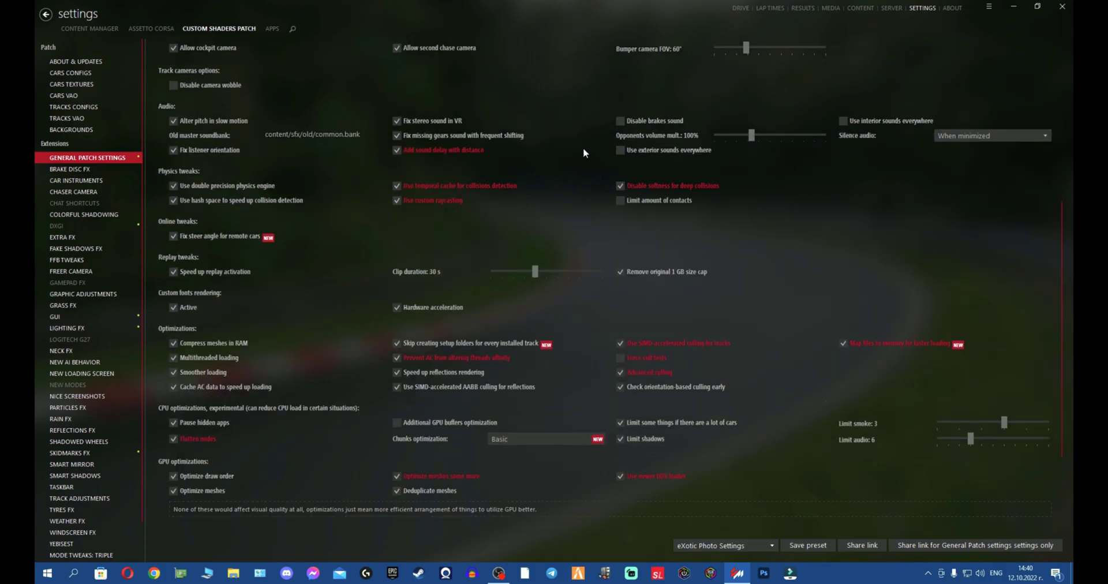
scroll(583, 144, up, 5)
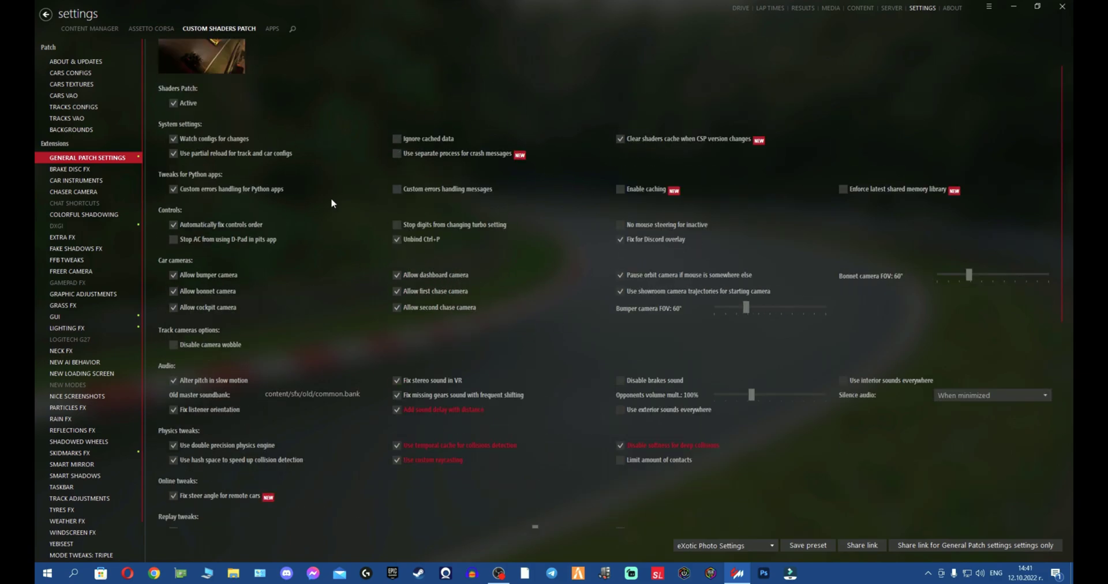
scroll(427, 182, down, 4)
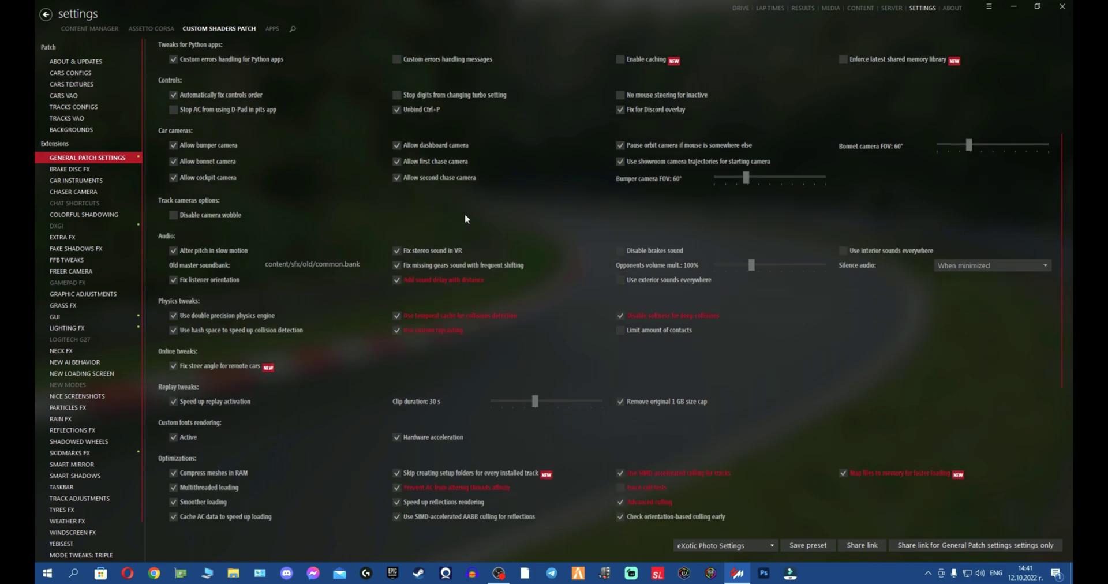
scroll(538, 218, down, 1)
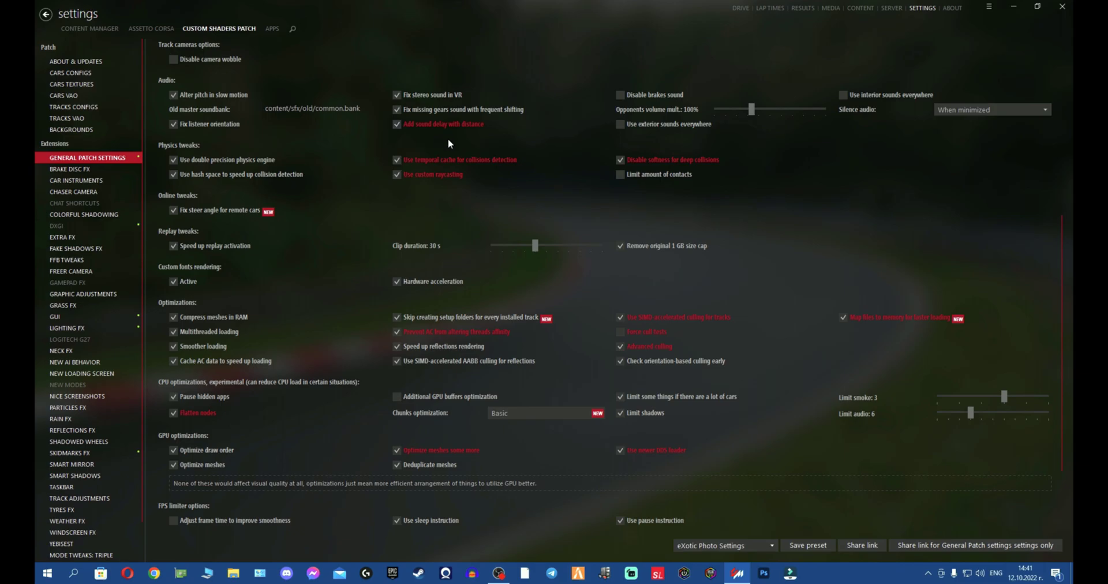
scroll(507, 198, down, 1)
scroll(497, 178, down, 1)
scroll(445, 174, up, 2)
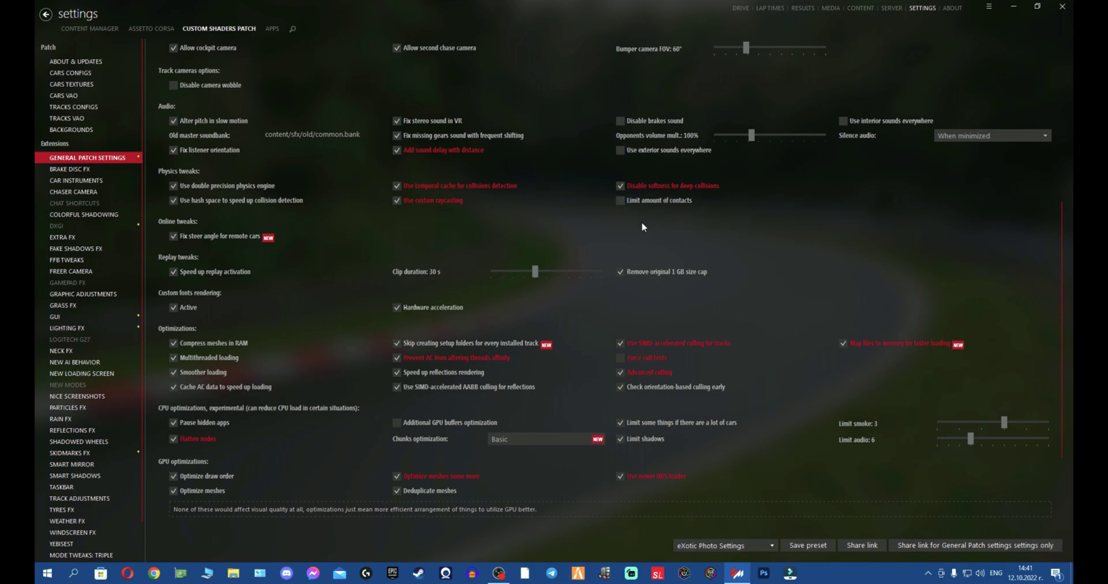
scroll(468, 231, down, 3)
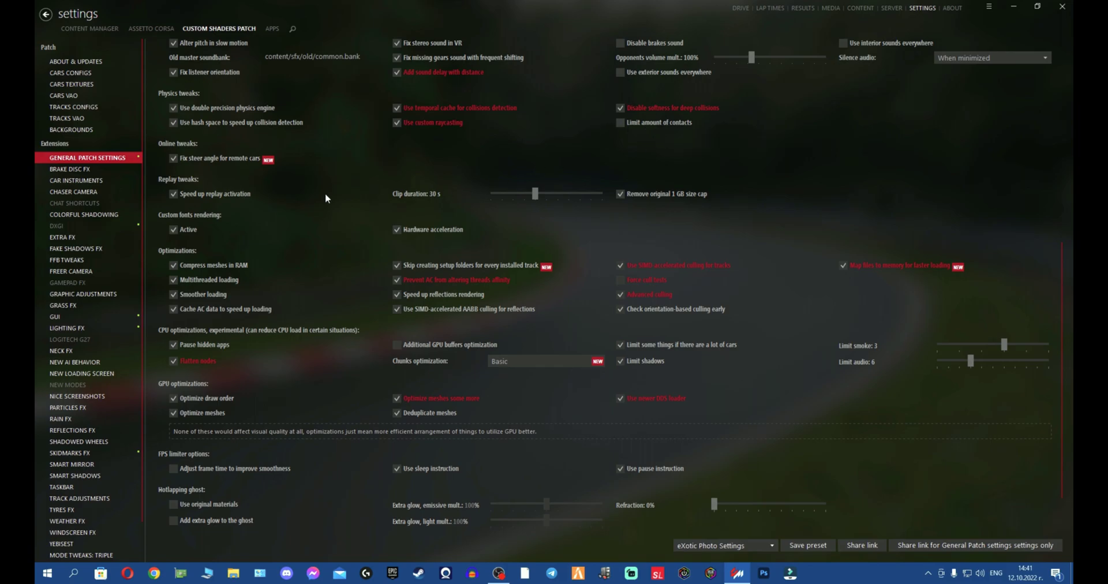
scroll(326, 195, down, 2)
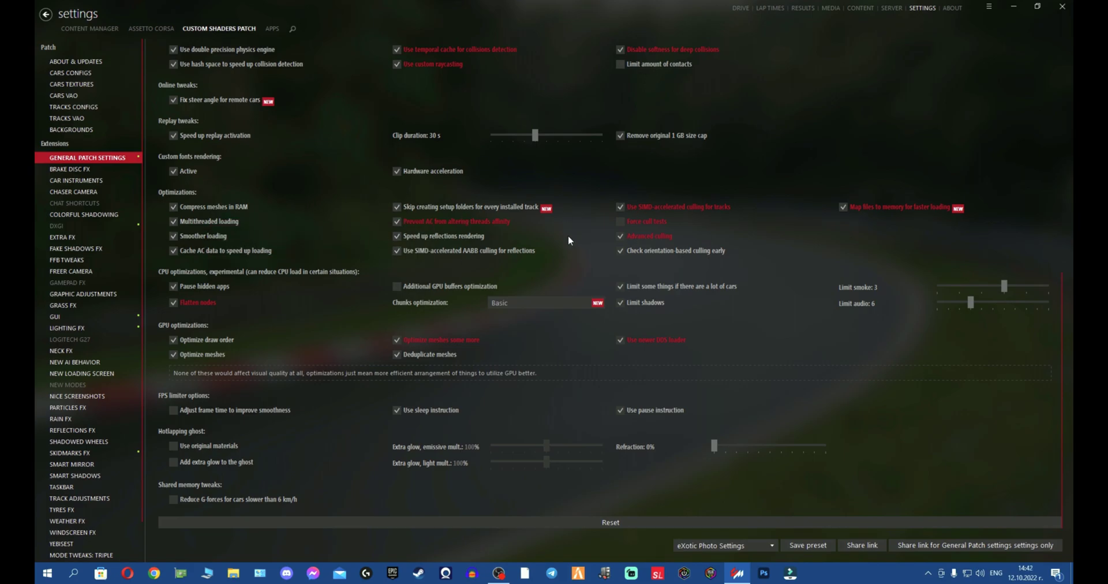
- Read the explanations of the general optimization, experimental CPU optimization and FPS limiter options
mouse_move(447, 227)
mouse_move(209, 300)
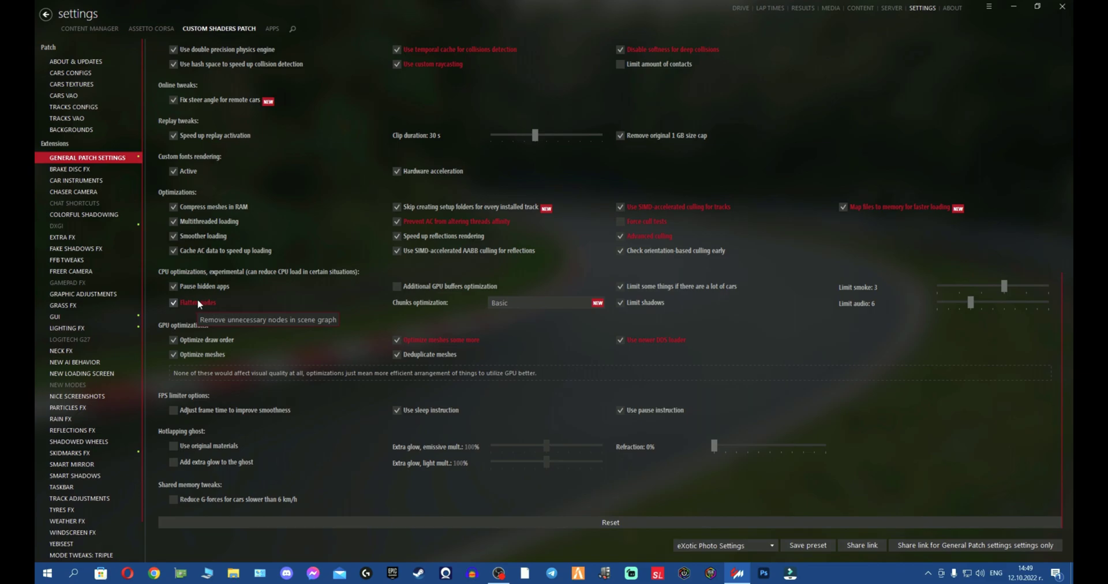
mouse_move(442, 287)
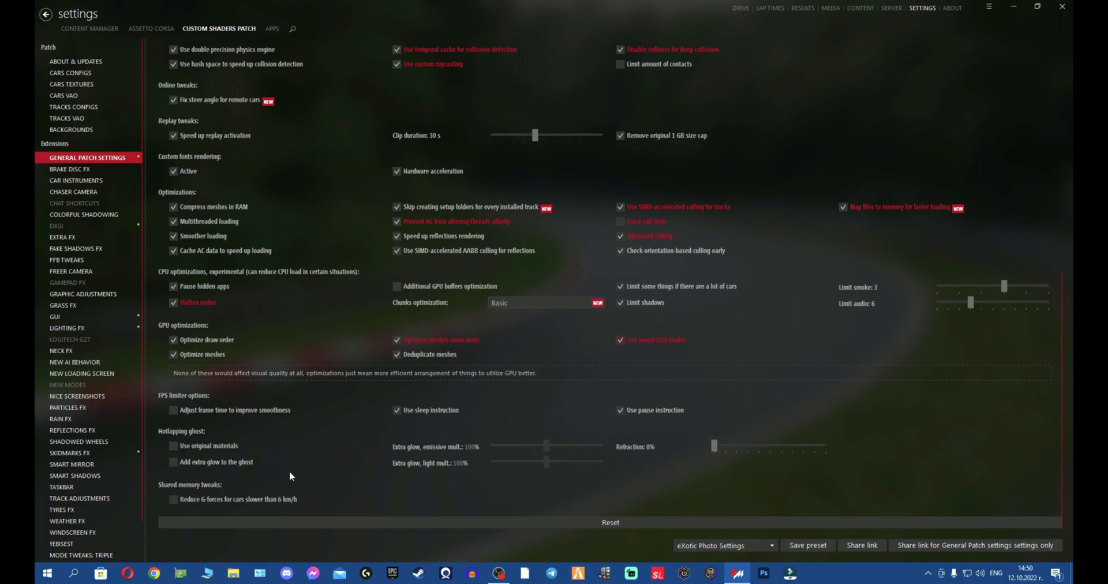
mouse_move(206, 417)
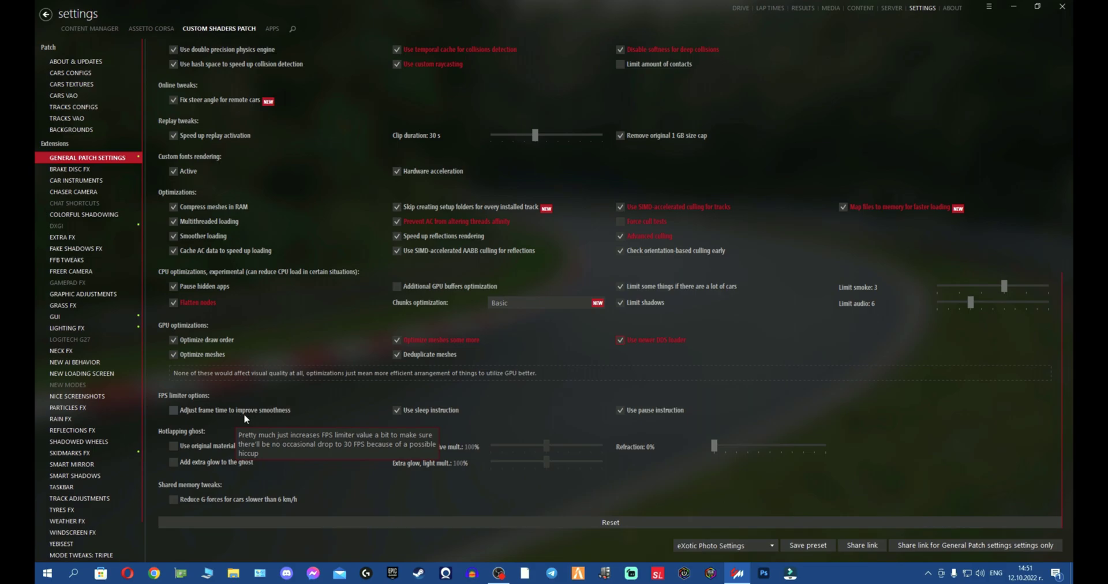
- Examine the performance-hit previews for MSAA, world details and shadows resolution in the Assetto Corsa video settings
click(144, 27)
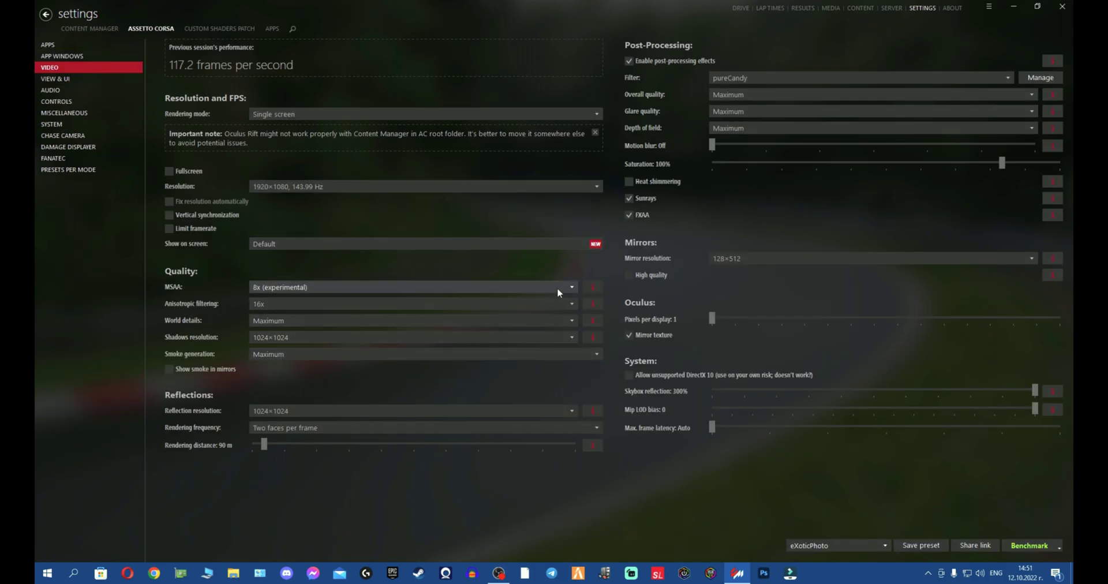
click(593, 288)
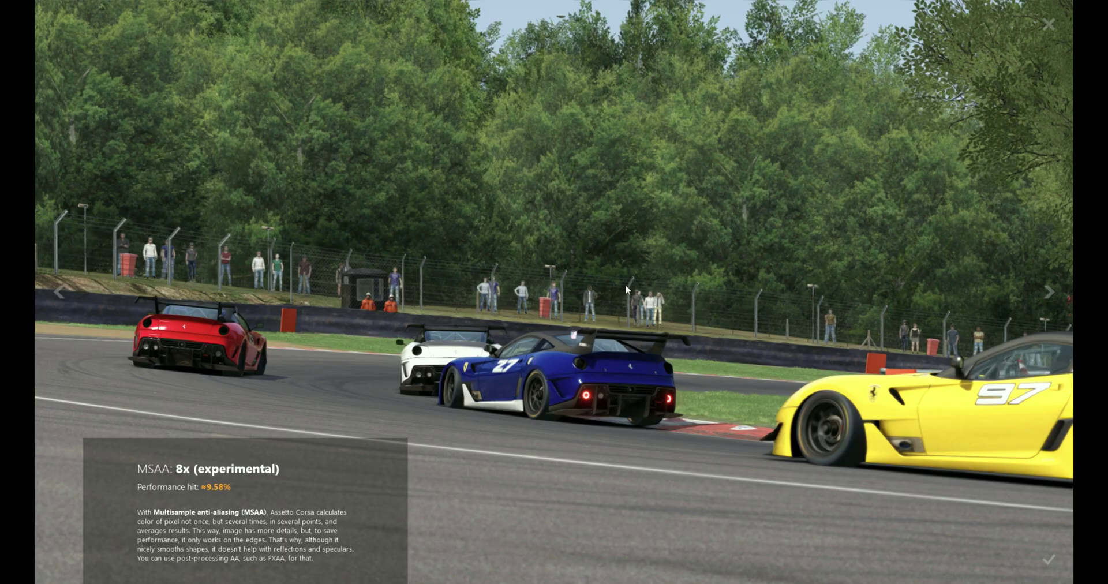
click(564, 416)
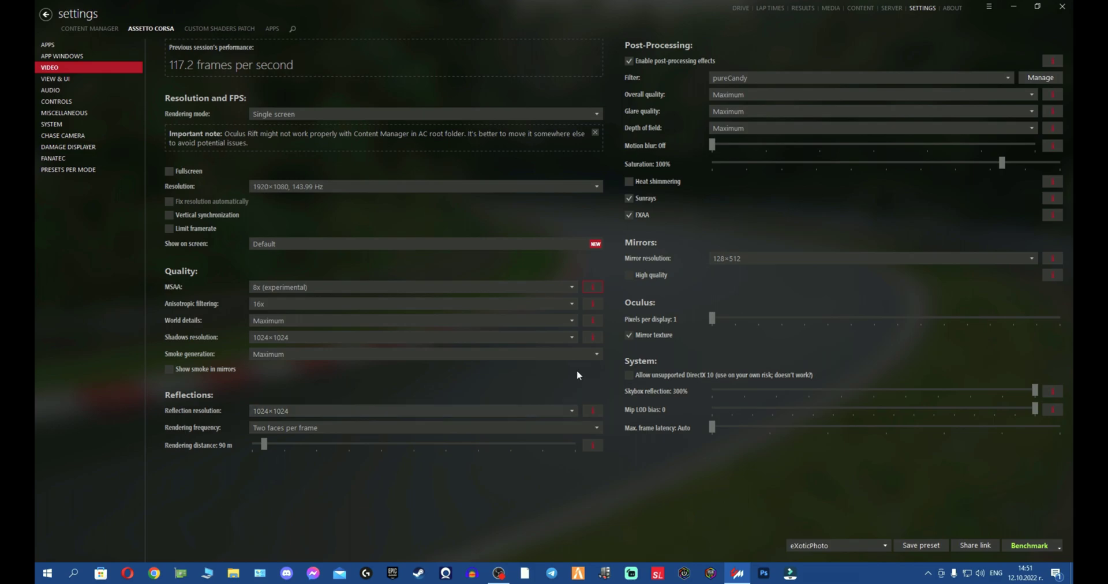
click(597, 305)
click(598, 308)
click(594, 321)
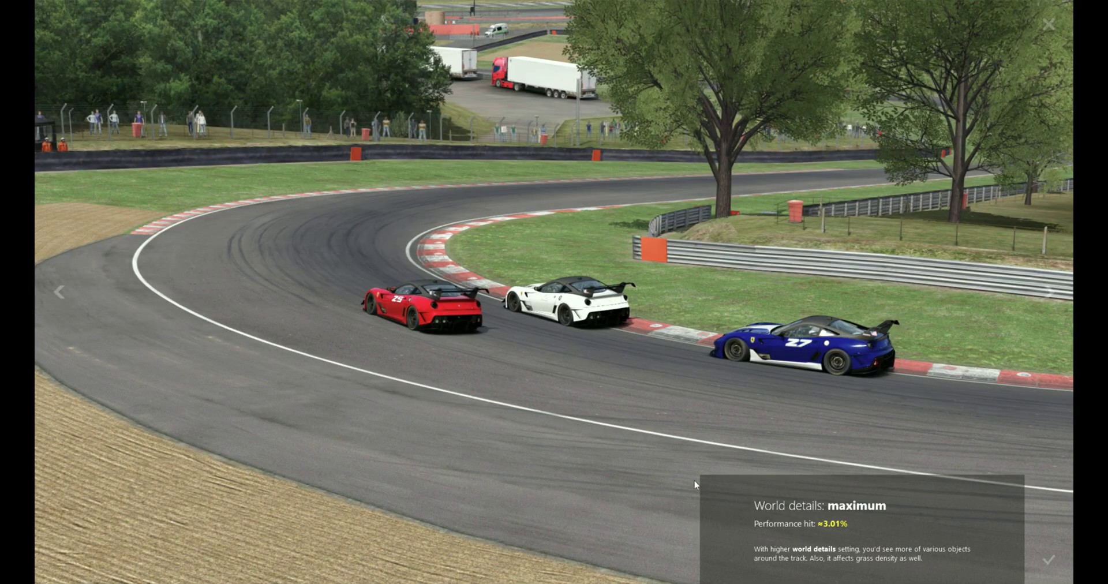
click(701, 411)
click(597, 335)
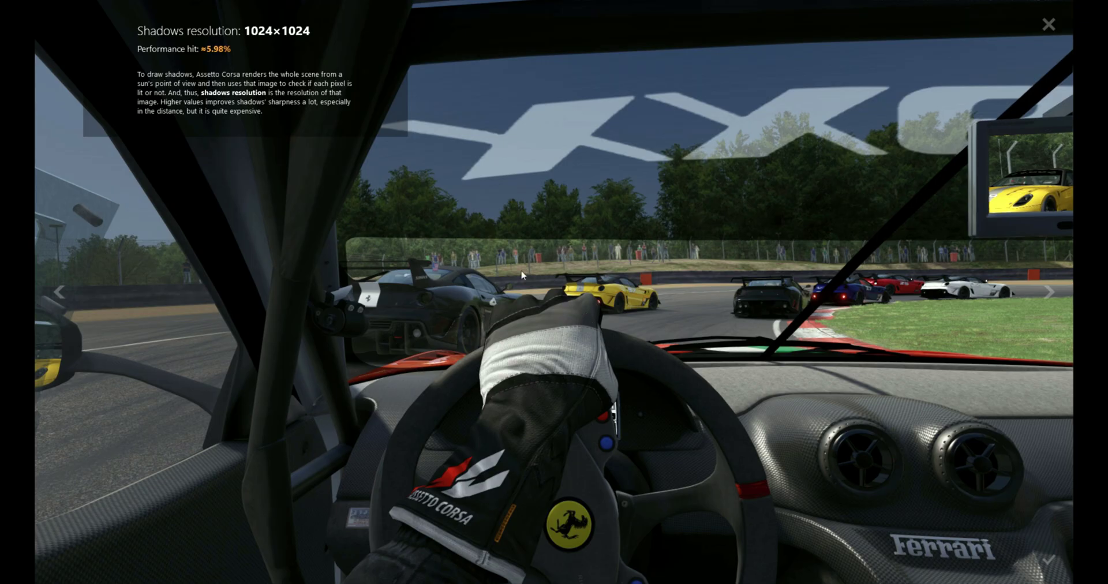
click(564, 249)
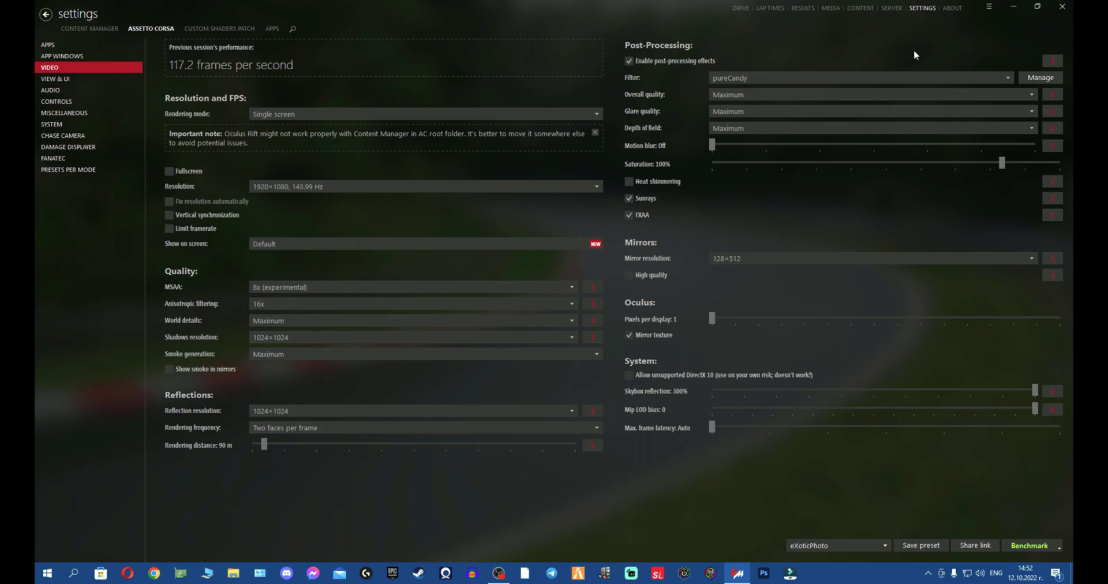
- Review the option that prevents AC from altering threads affinity in the General Patch settings, and go to the Drive page
click(203, 30)
scroll(481, 282, down, 7)
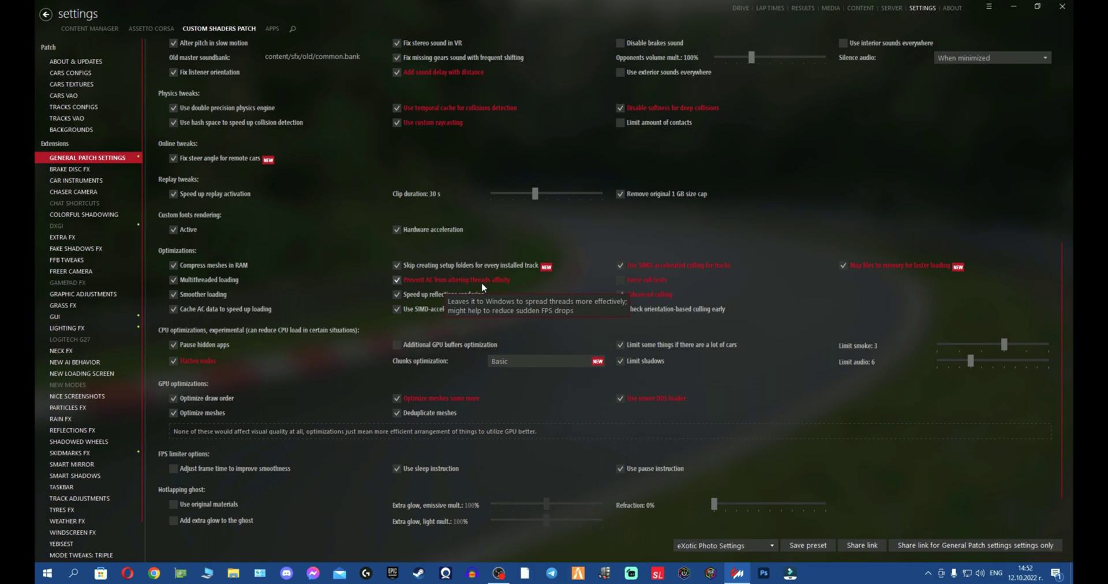
click(740, 8)
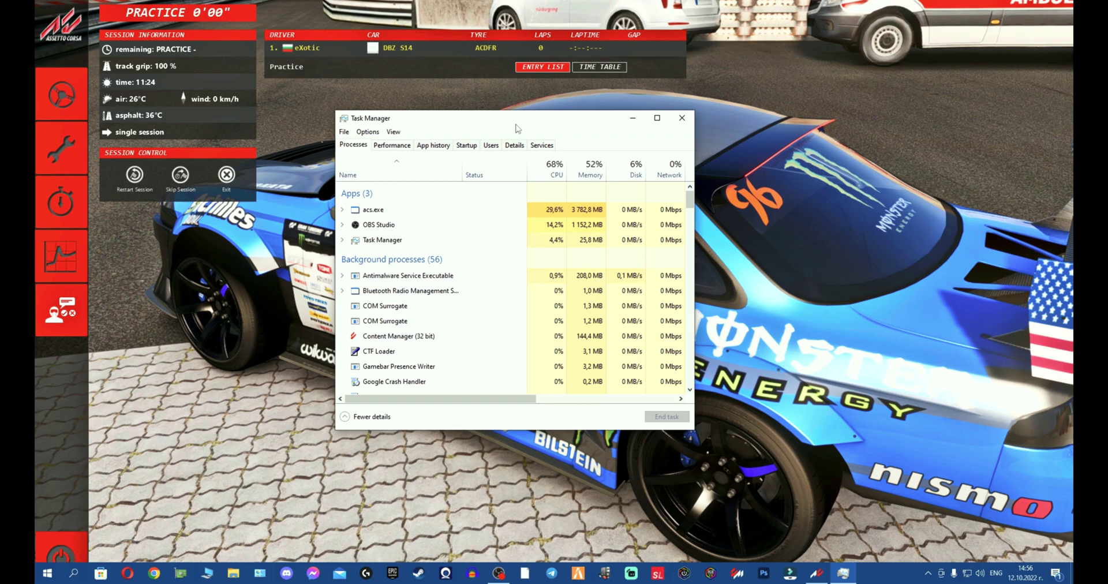
- Check the CPU and GPU load in Task Manager while the game runs, and bring up the detailed process list
drag(515, 118, 471, 121)
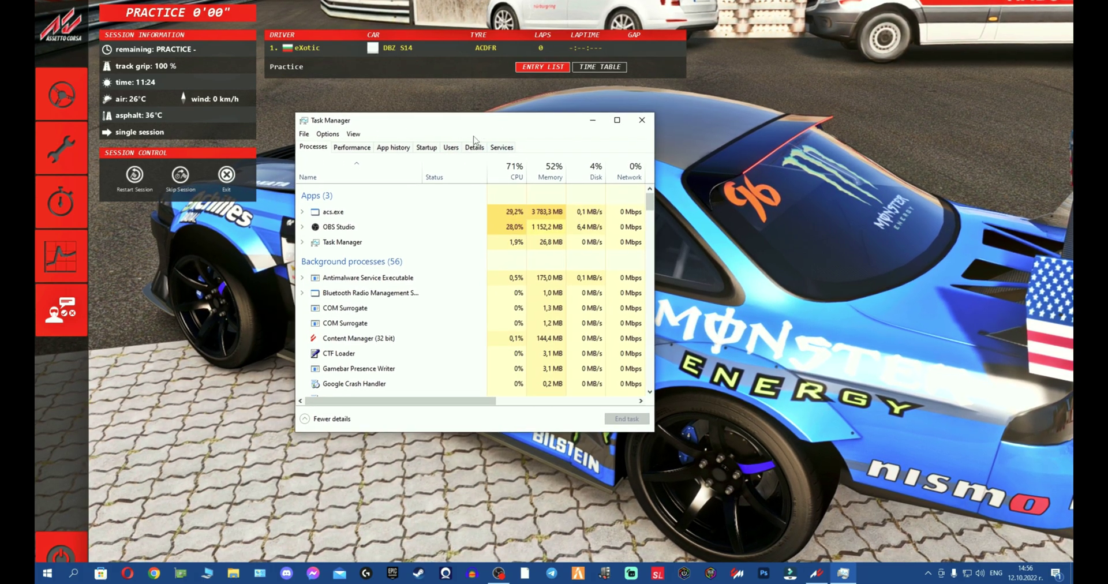
click(353, 148)
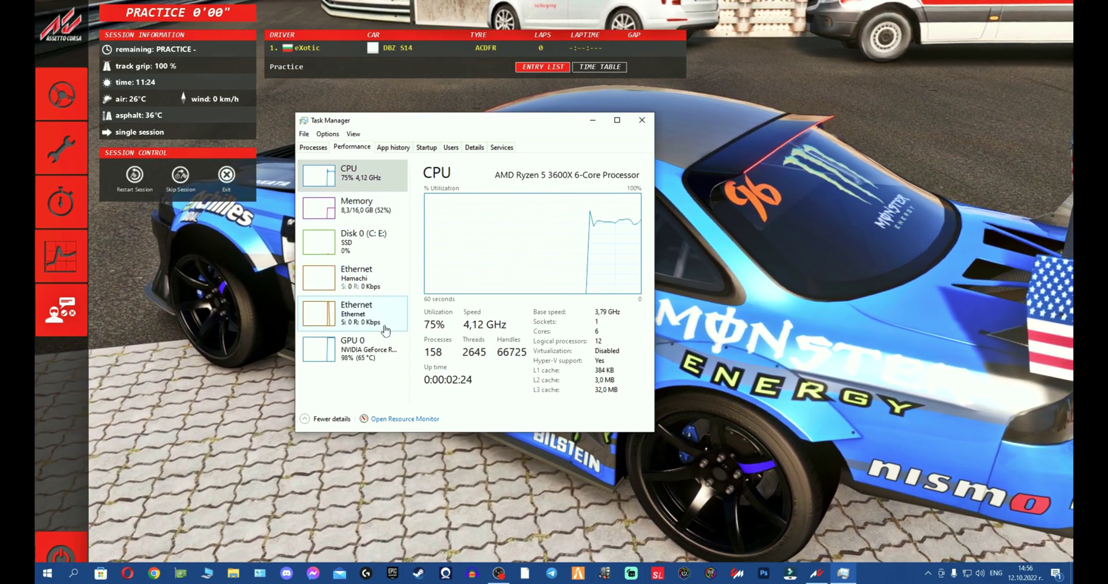
click(474, 148)
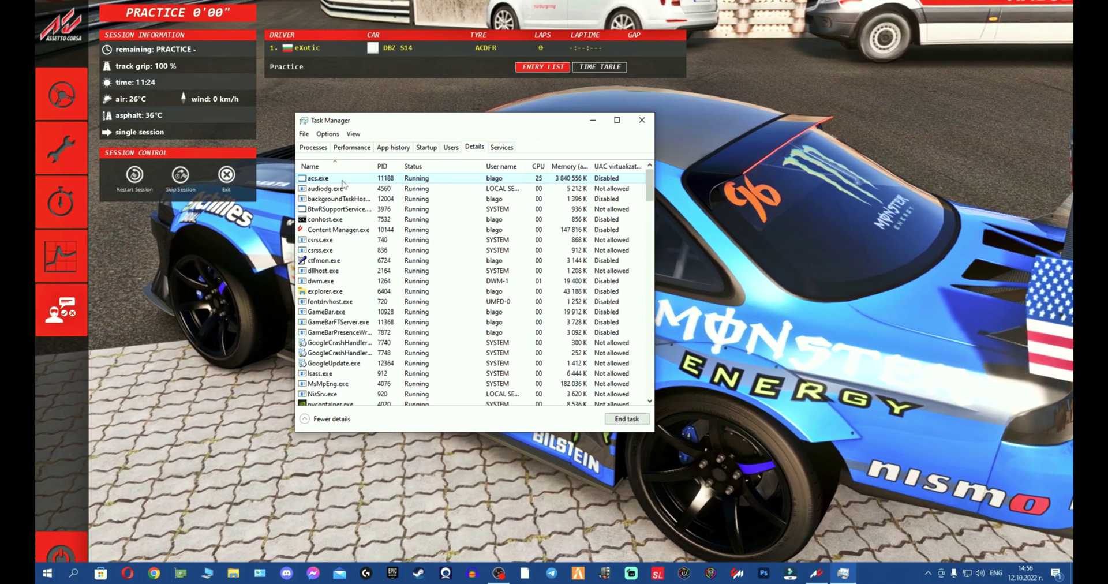
- Check that acs.exe is allowed to run on all processors, CPU 0 through CPU 11, and confirm its processor affinity
right_click(342, 181)
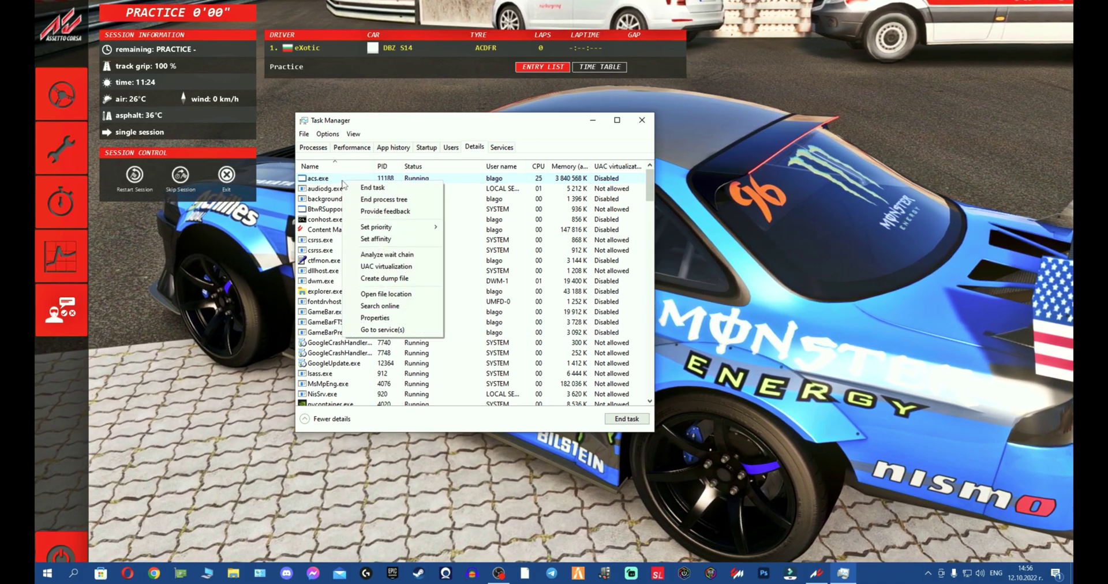
click(397, 241)
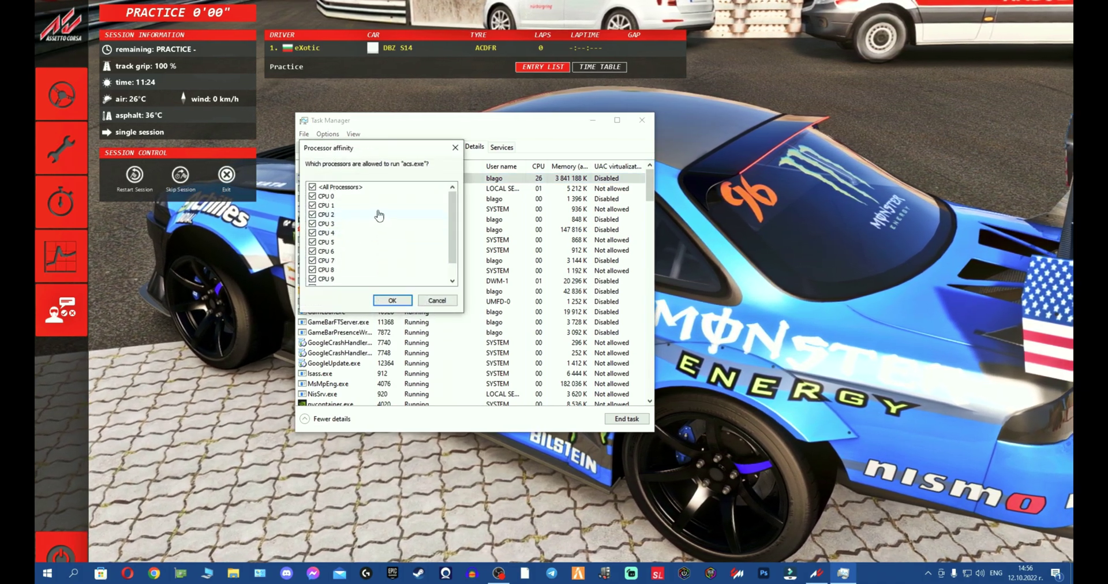
scroll(352, 210, down, 1)
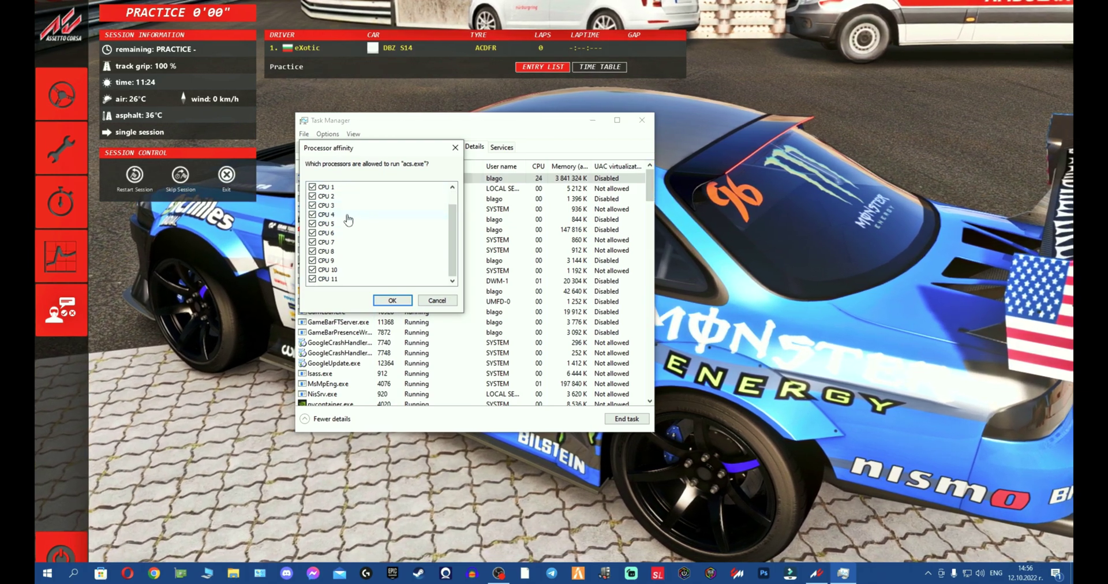
scroll(361, 258, up, 1)
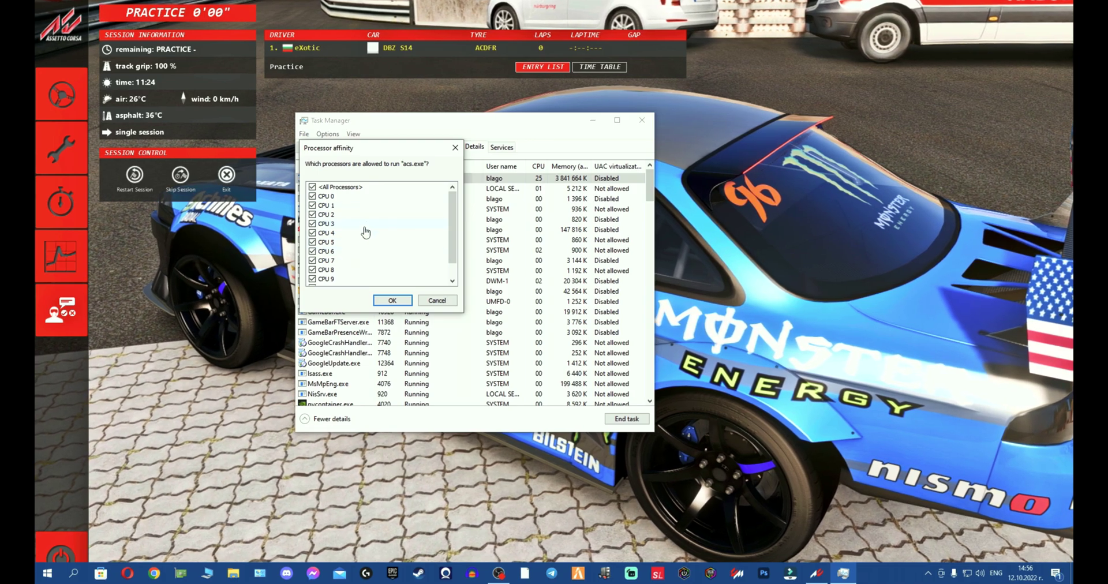
scroll(379, 235, down, 1)
scroll(349, 272, up, 1)
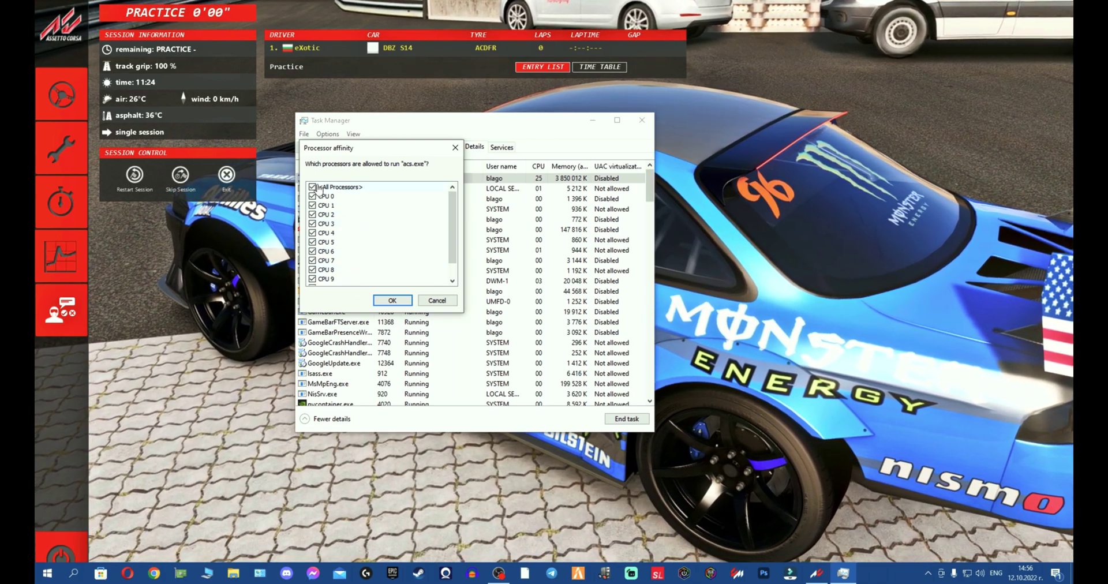
scroll(408, 249, down, 1)
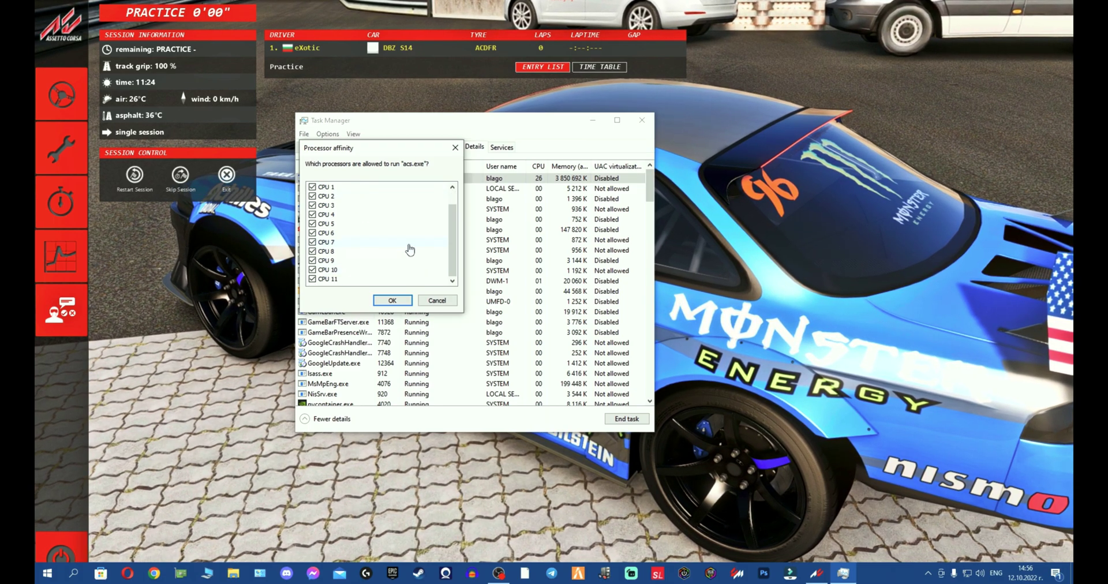
click(394, 301)
- Set the priority of the acs.exe process to High and confirm the change
right_click(349, 178)
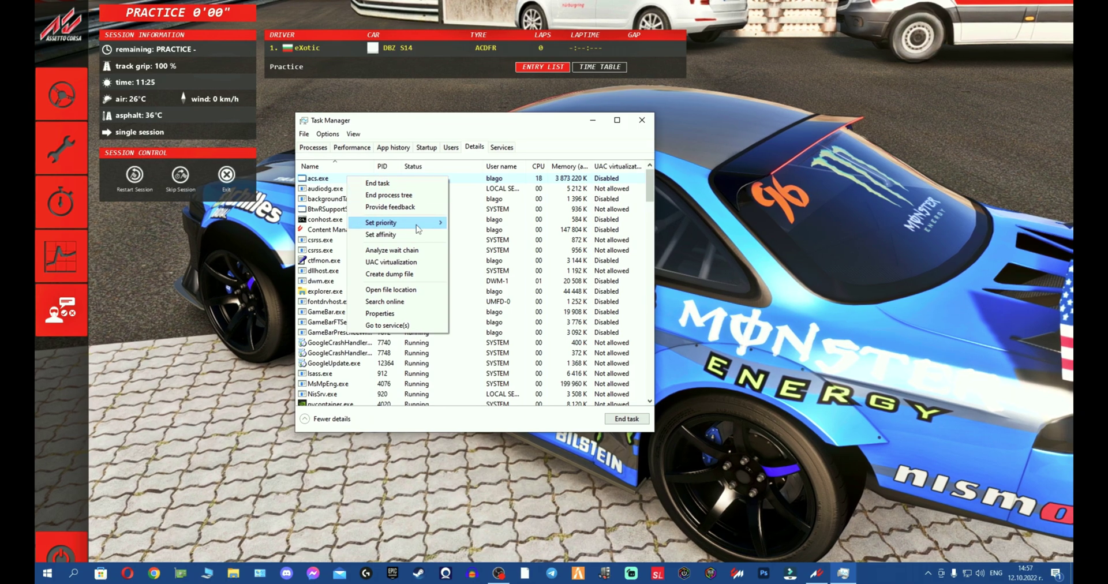
mouse_move(419, 229)
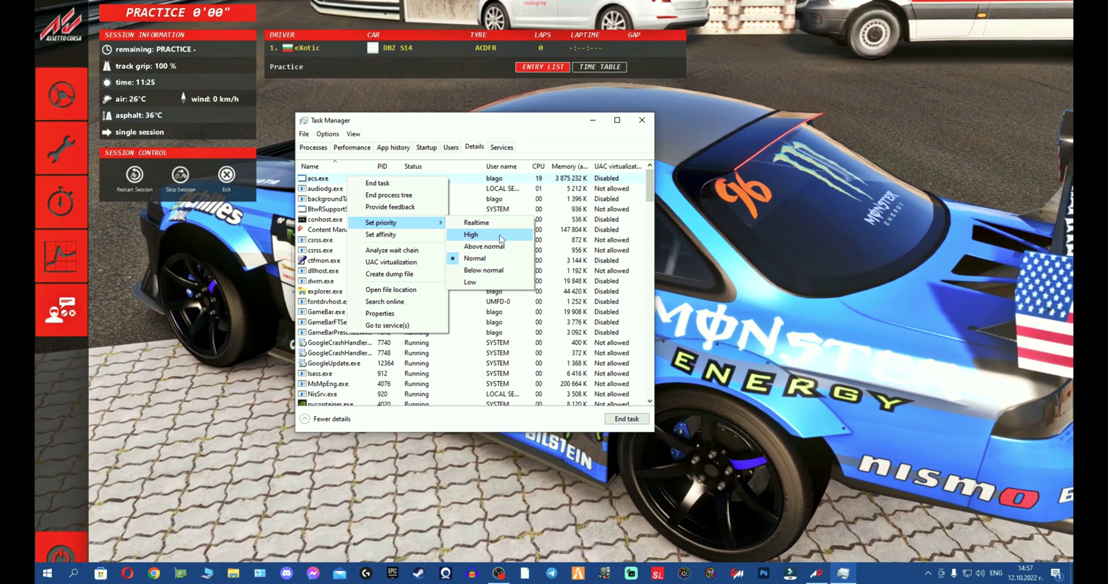
click(500, 235)
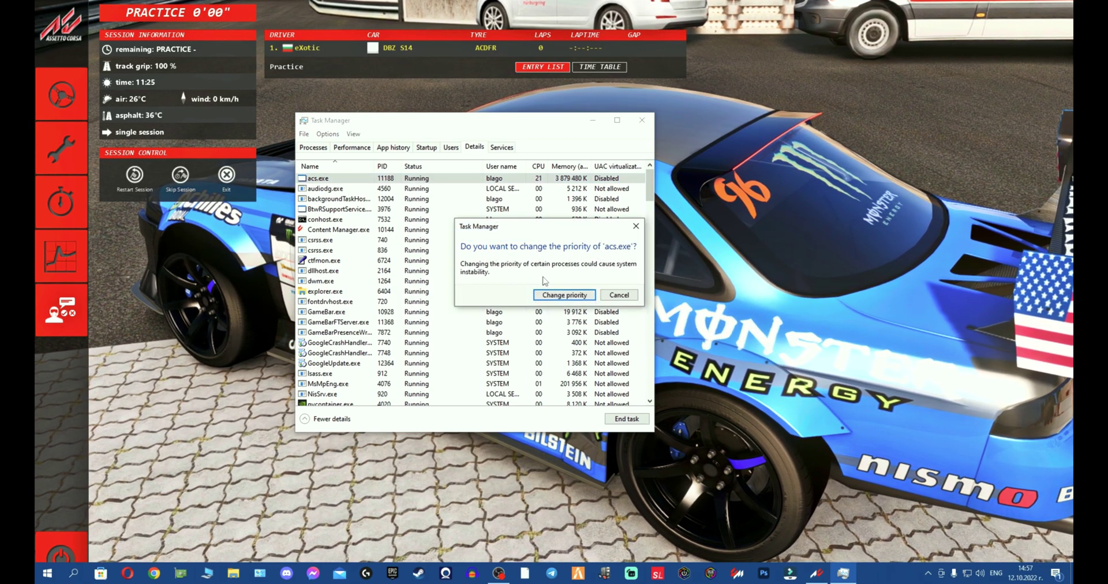
click(564, 293)
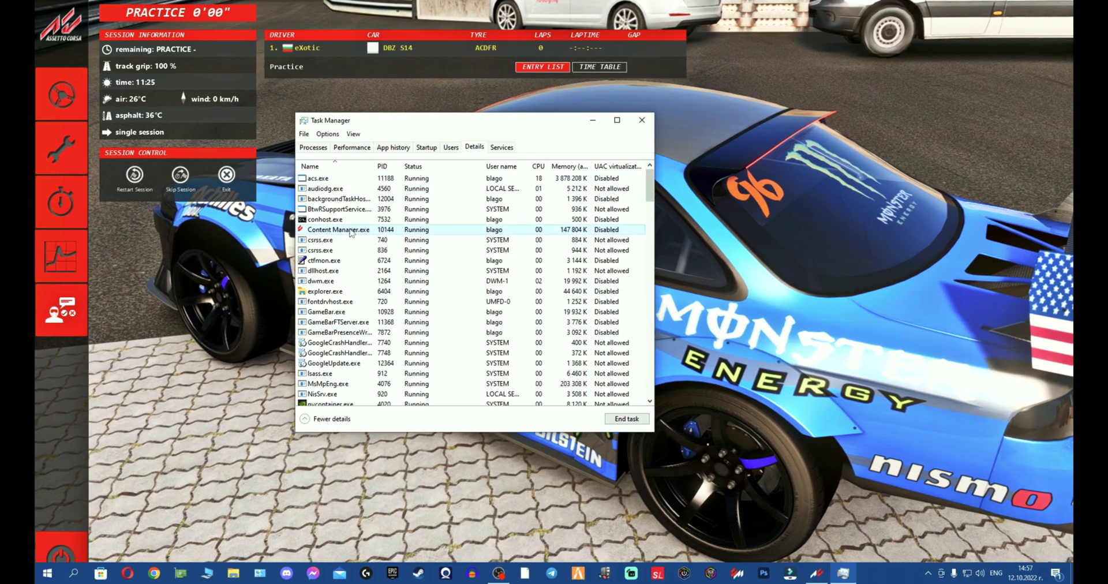
- Set the priority of the Content Manager.exe process to High, confirm the change and close Task Manager
right_click(347, 231)
mouse_move(404, 275)
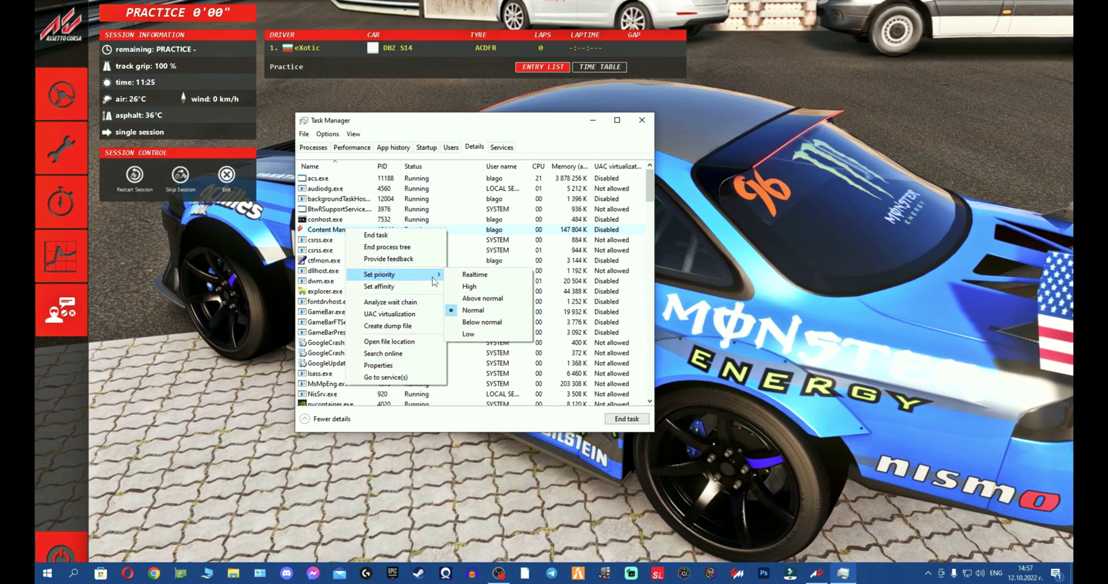
click(490, 286)
click(560, 297)
click(642, 120)
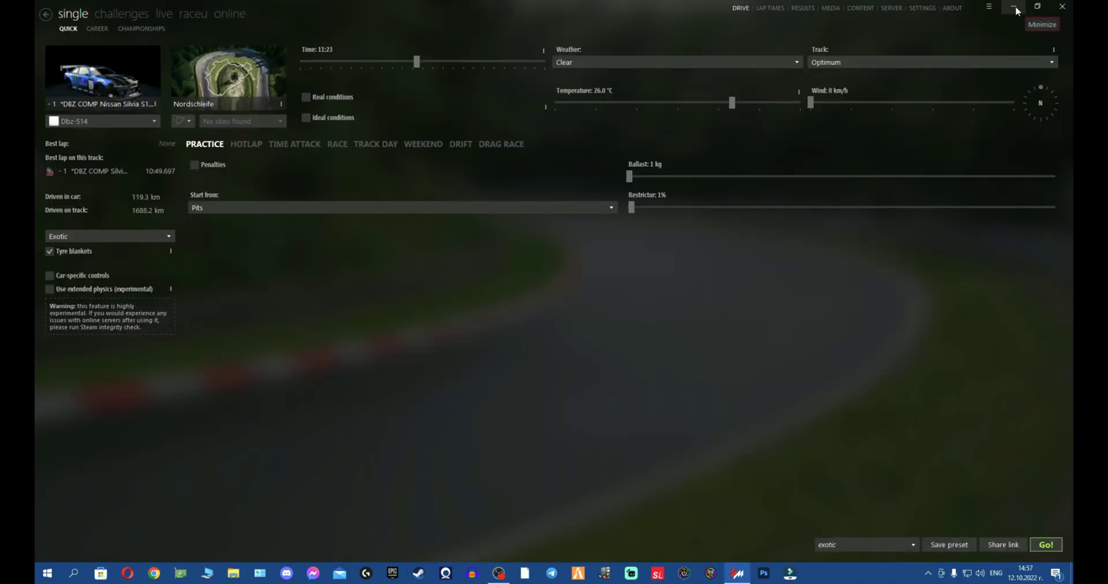
- Search Windows for the Startup Apps settings and open them
click(73, 574)
text(startu)
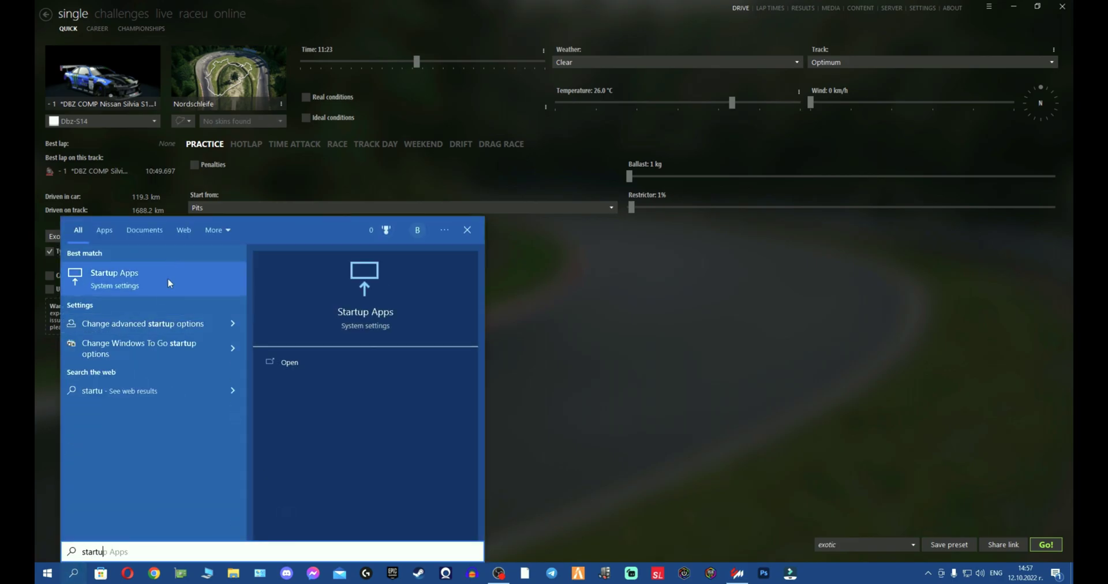
click(161, 282)
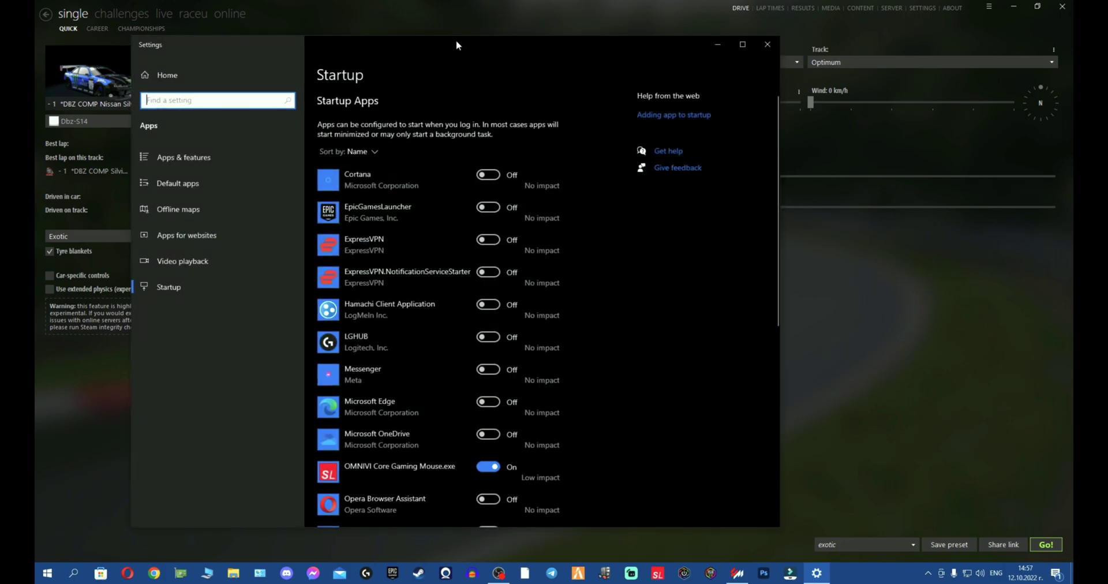
drag(456, 40, 496, 28)
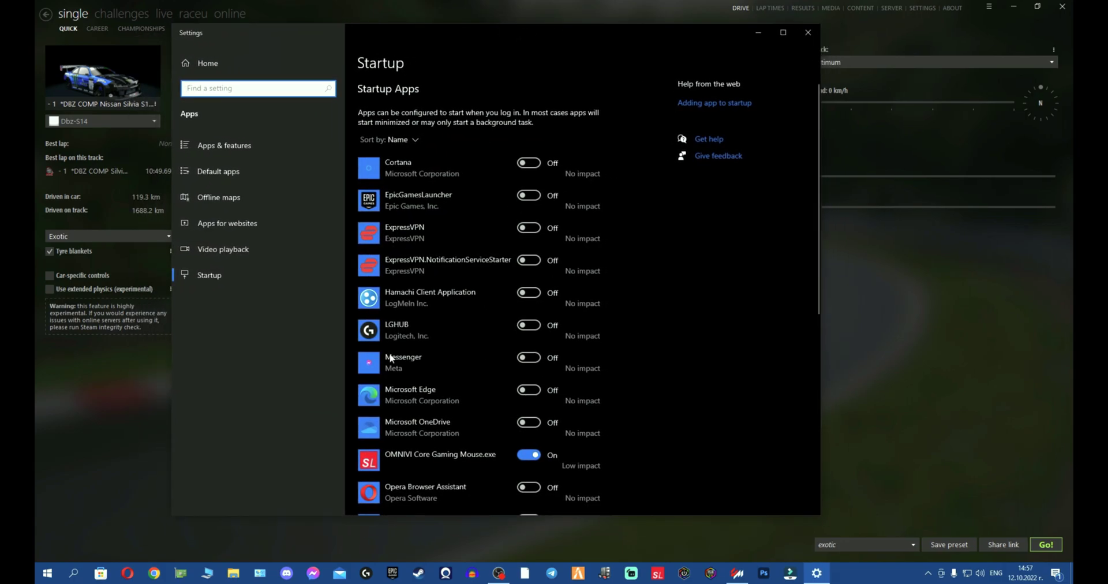
- Review the full list of startup apps to check which ones are switched on or off
scroll(473, 240, down, 5)
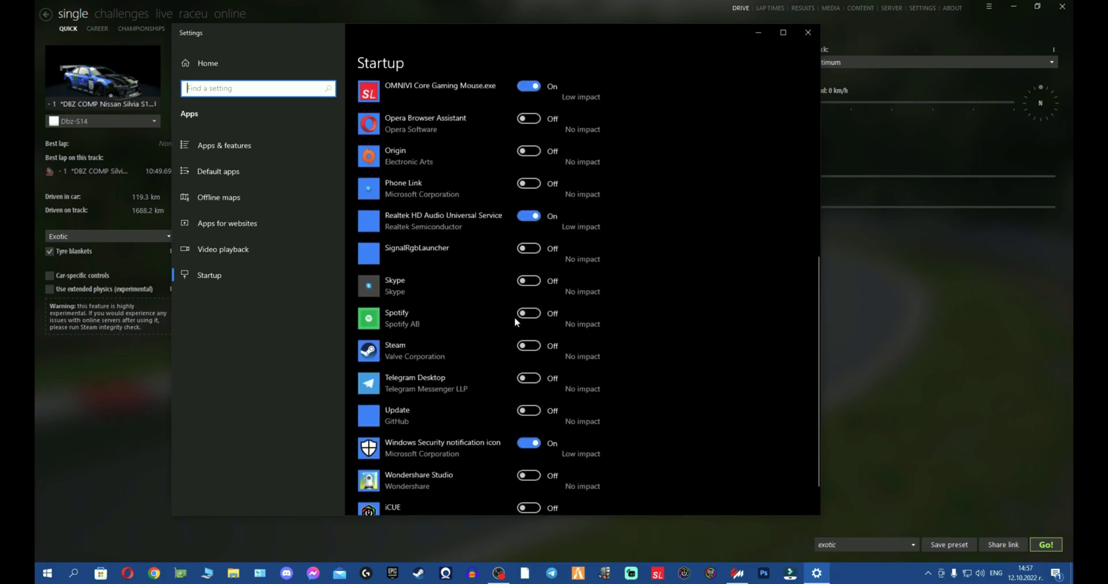
scroll(456, 364, down, 1)
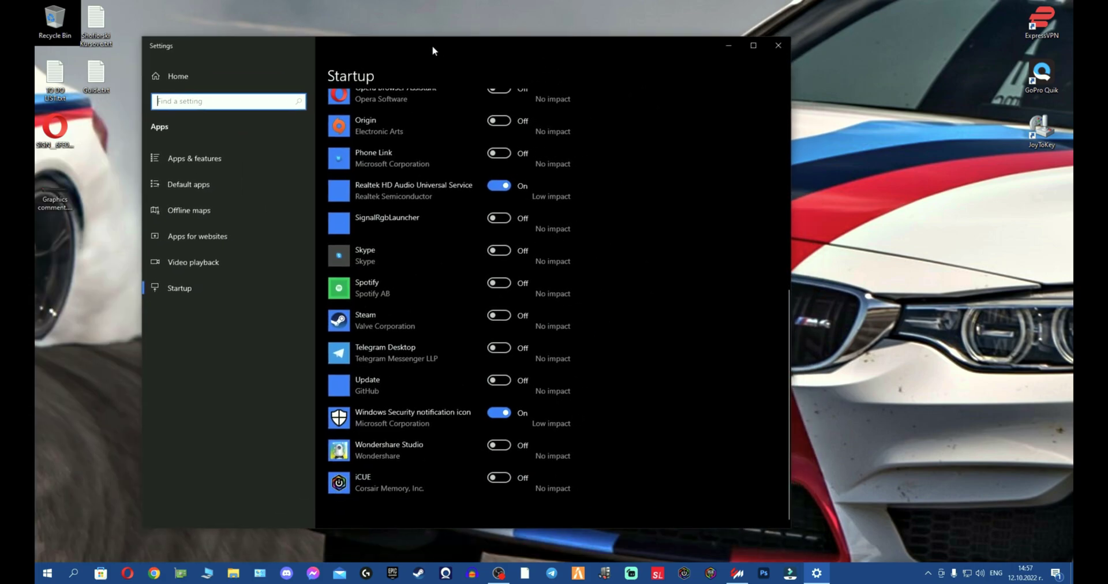
click(729, 45)
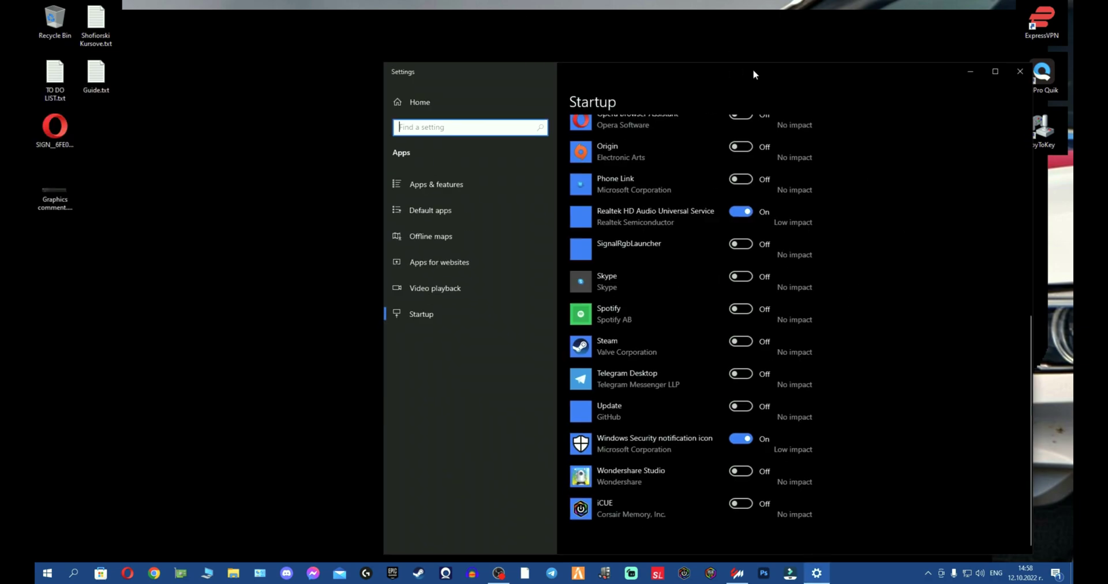
drag(753, 68, 549, 33)
scroll(508, 175, up, 10)
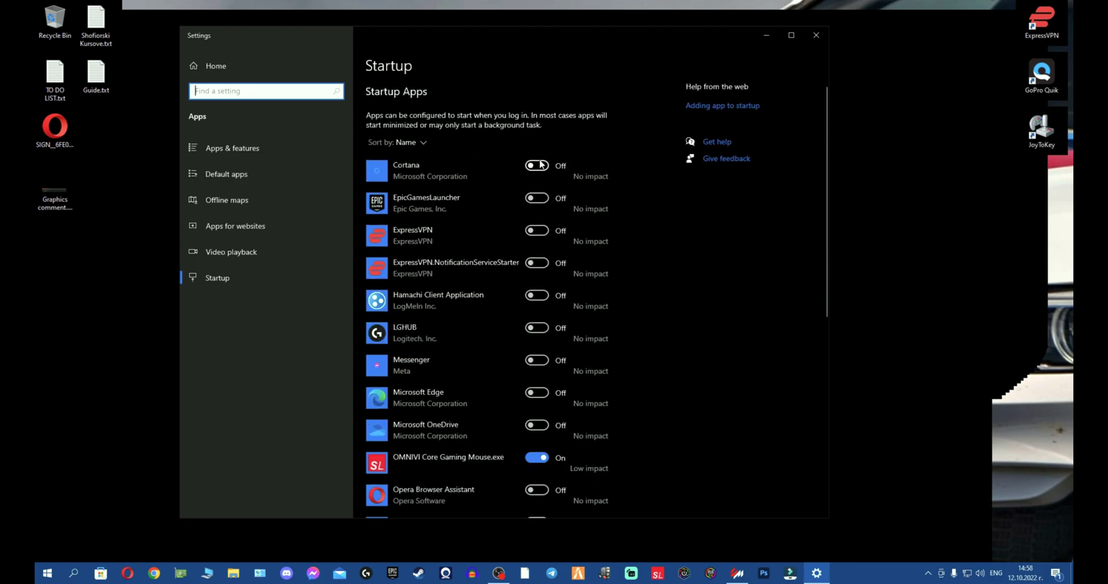
scroll(530, 267, down, 1)
scroll(530, 267, down, 5)
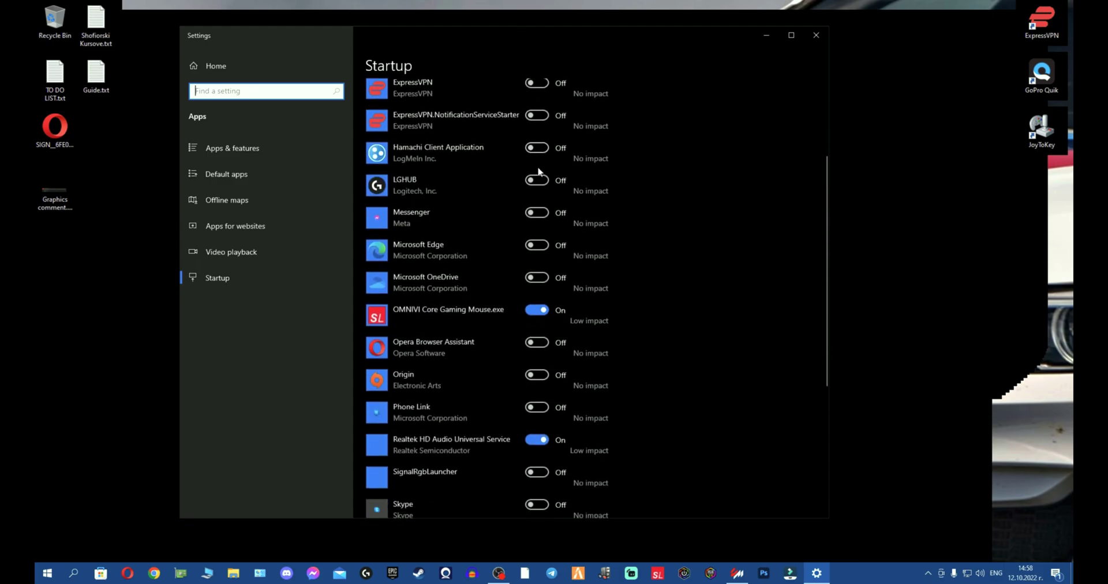
scroll(523, 182, down, 1)
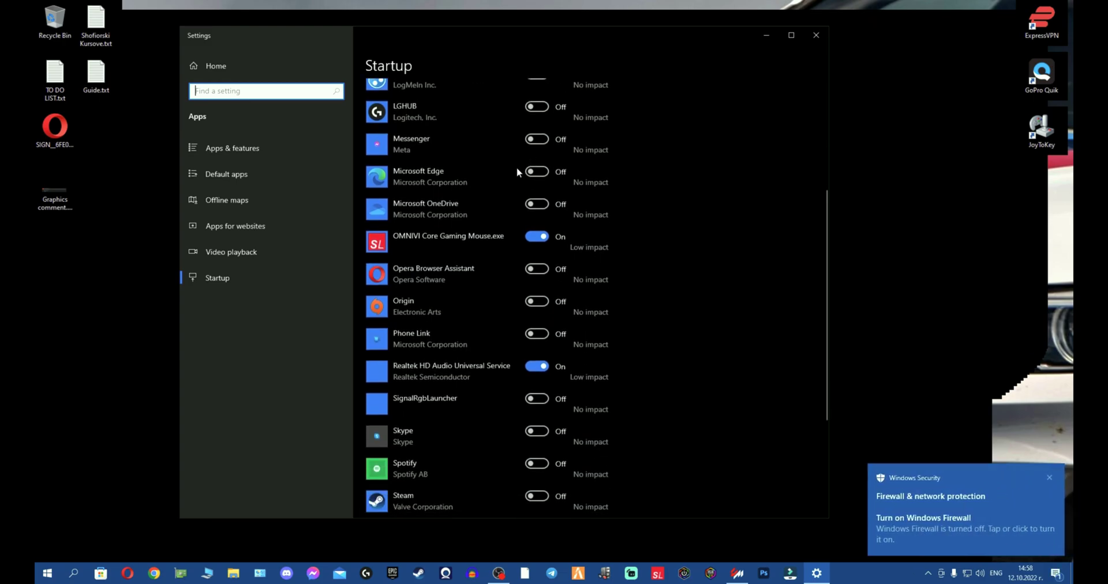
scroll(517, 187, down, 5)
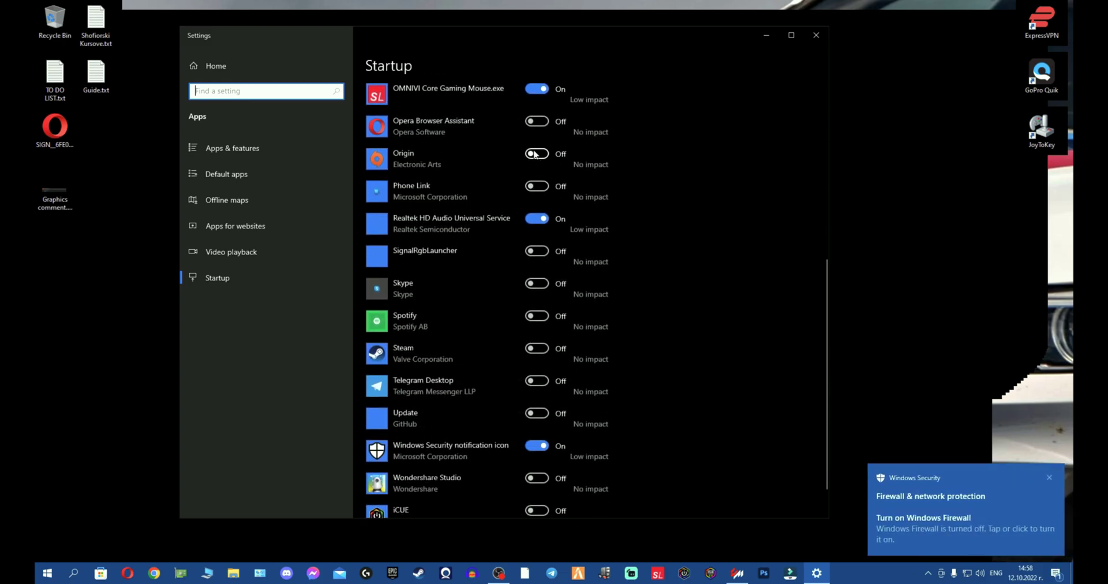
scroll(512, 179, up, 5)
scroll(514, 173, down, 5)
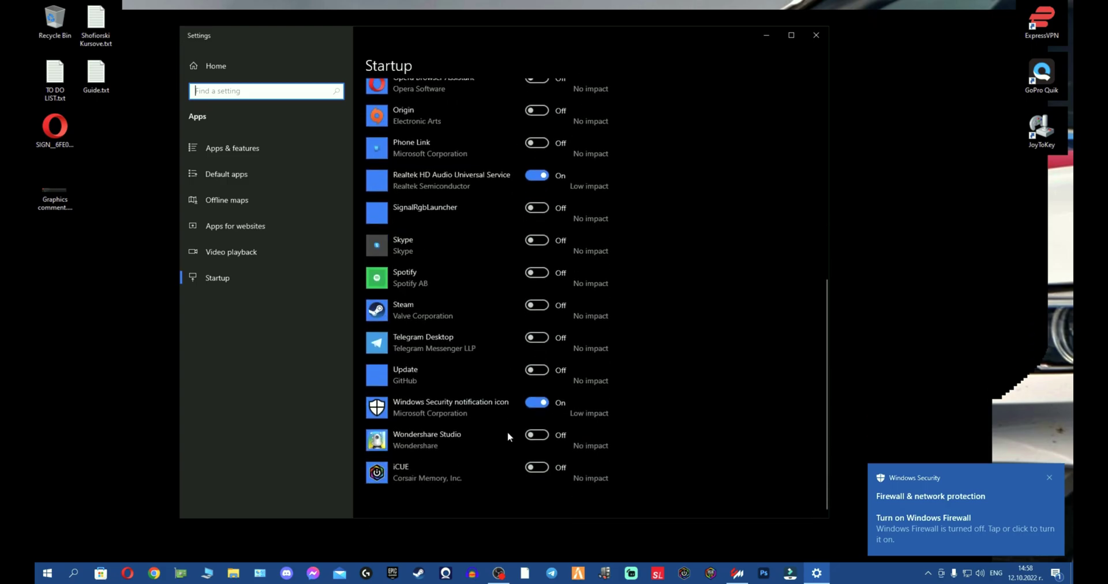
scroll(518, 177, up, 10)
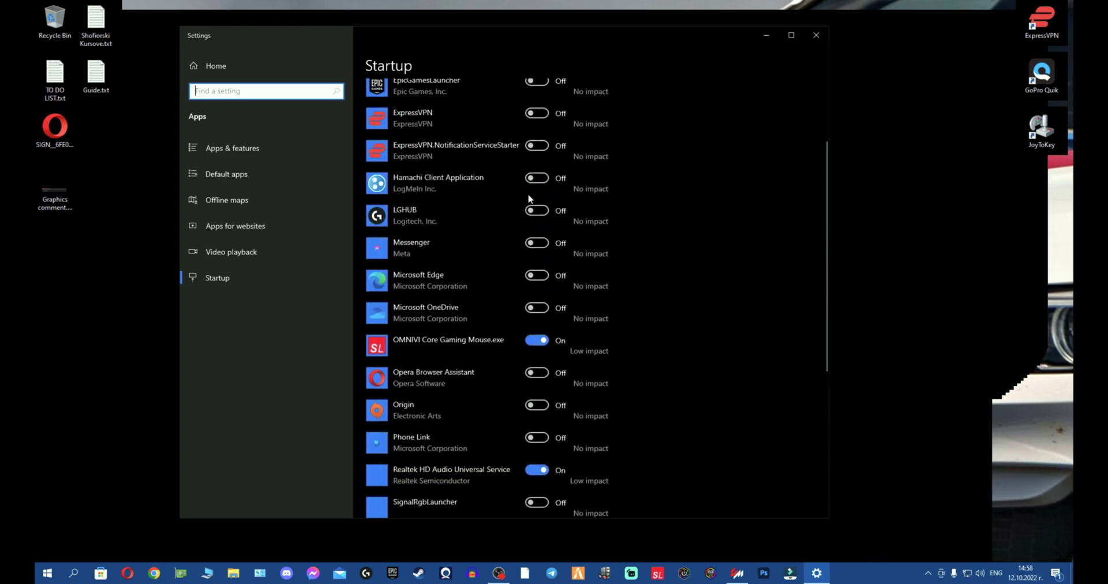
- Close the Startup settings and open File Explorer at This PC
click(816, 35)
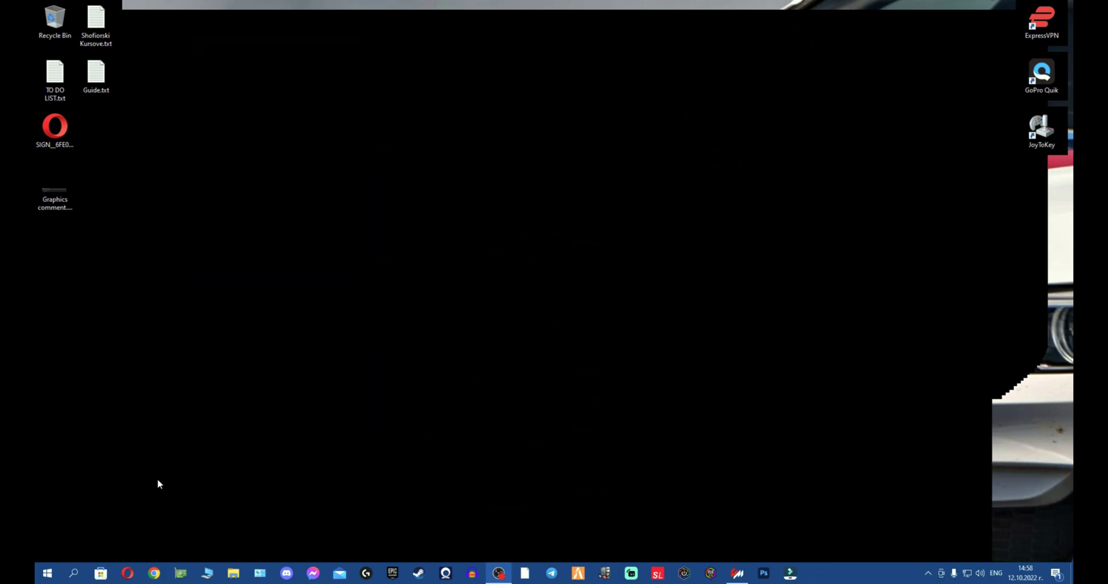
click(233, 573)
drag(228, 23, 216, 22)
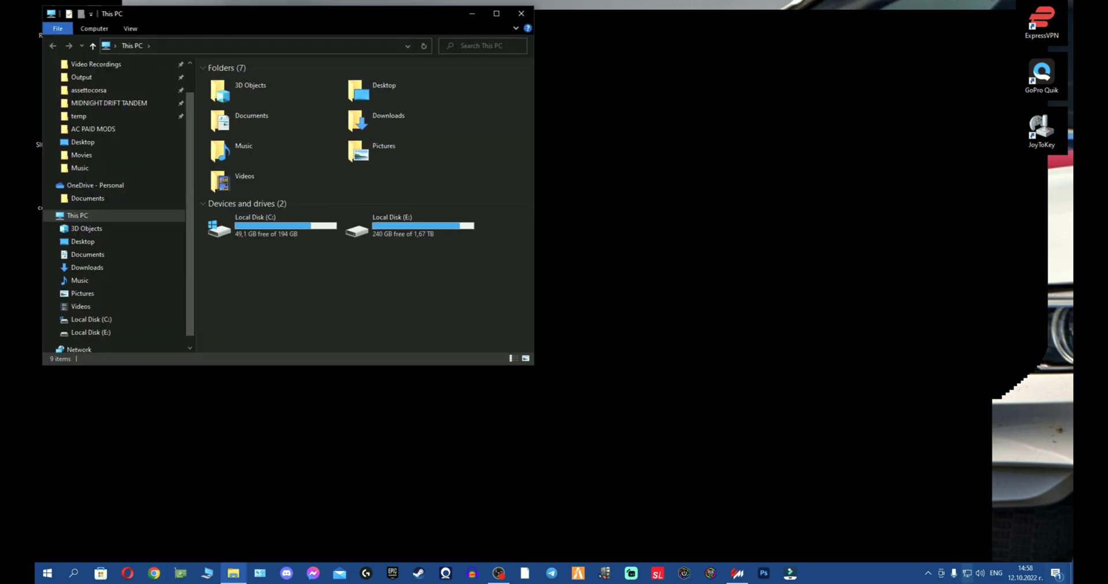
- Show the hidden notification area programs and open the context options for Steam
click(928, 573)
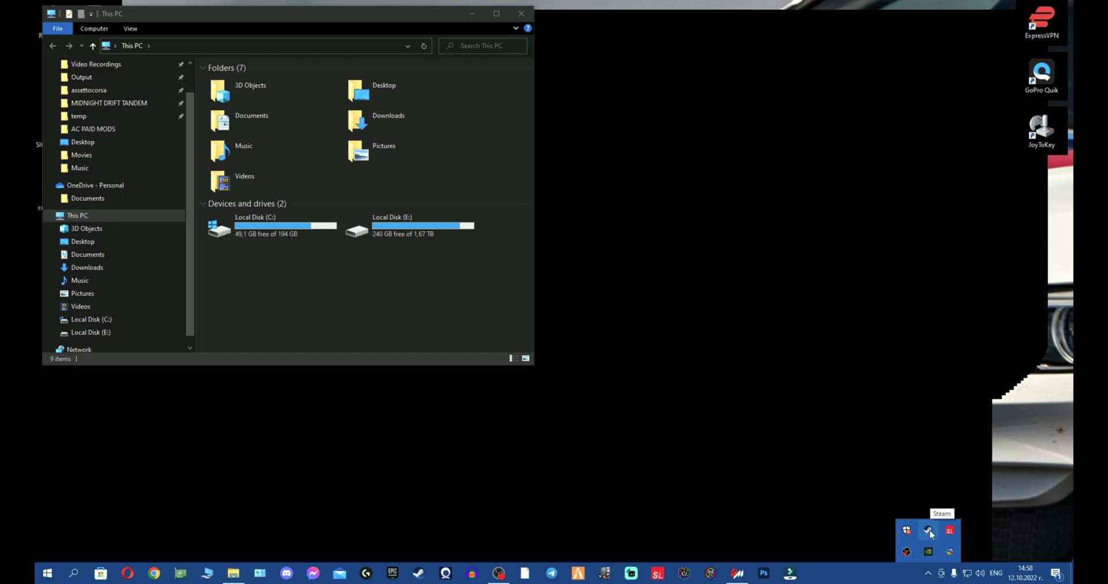
right_click(929, 532)
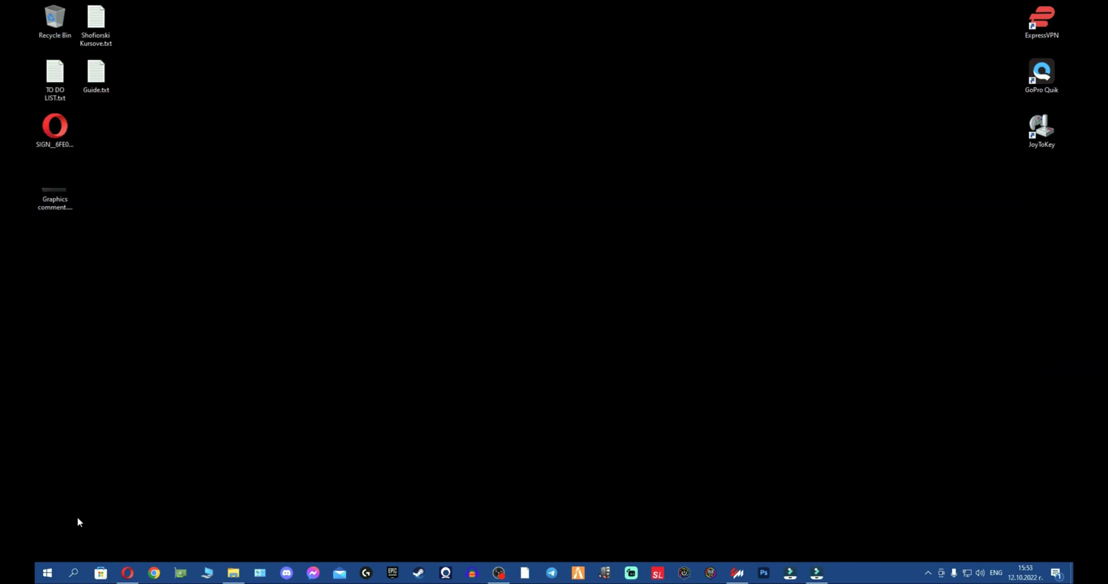
- Open the Background apps page in the Windows Privacy settings and review which apps may run in the background
click(47, 573)
click(54, 522)
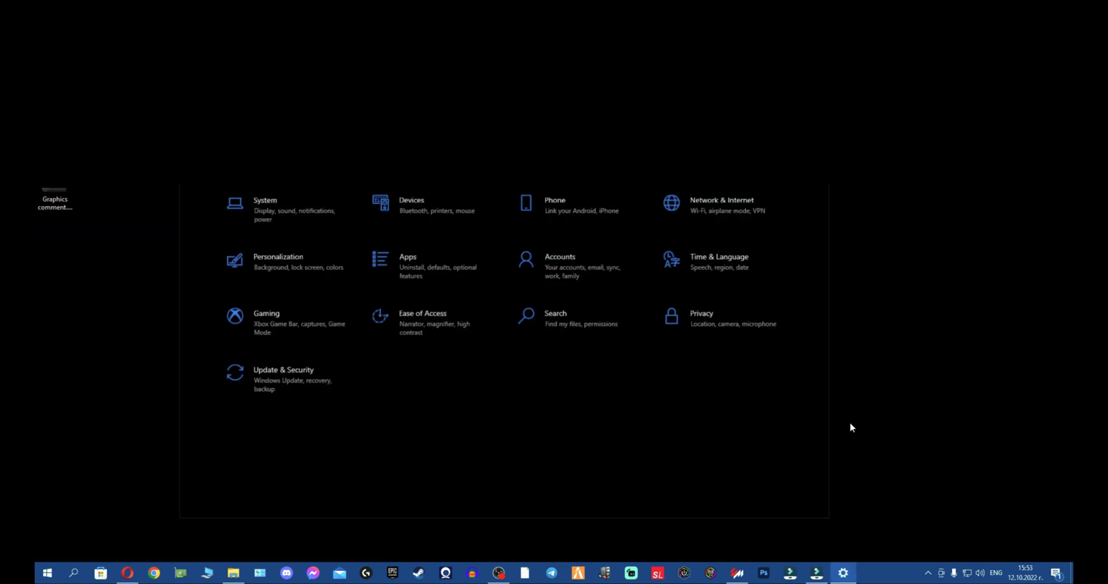
click(701, 317)
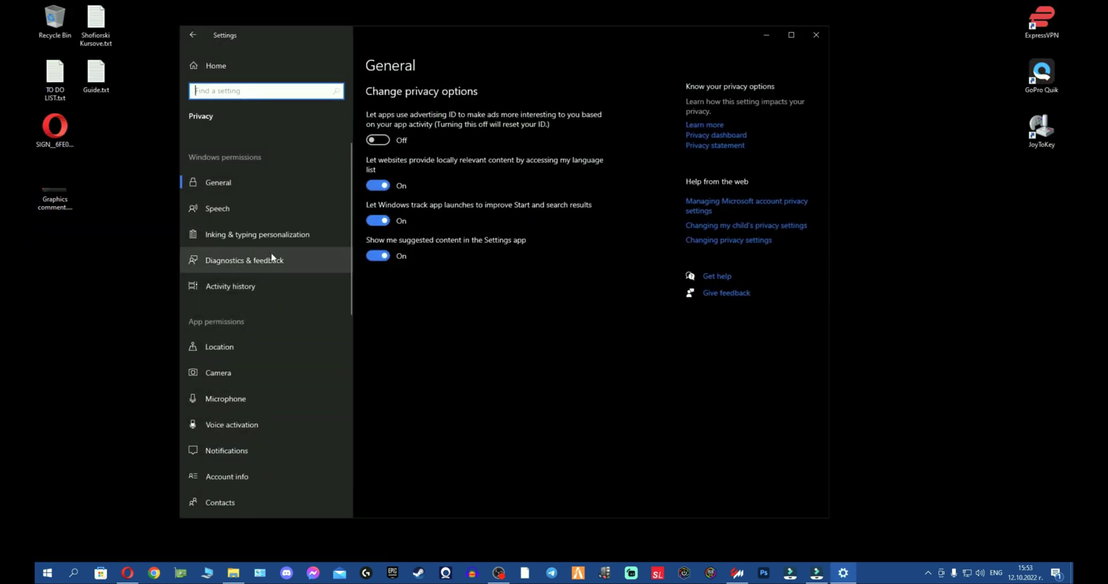
scroll(271, 266, down, 8)
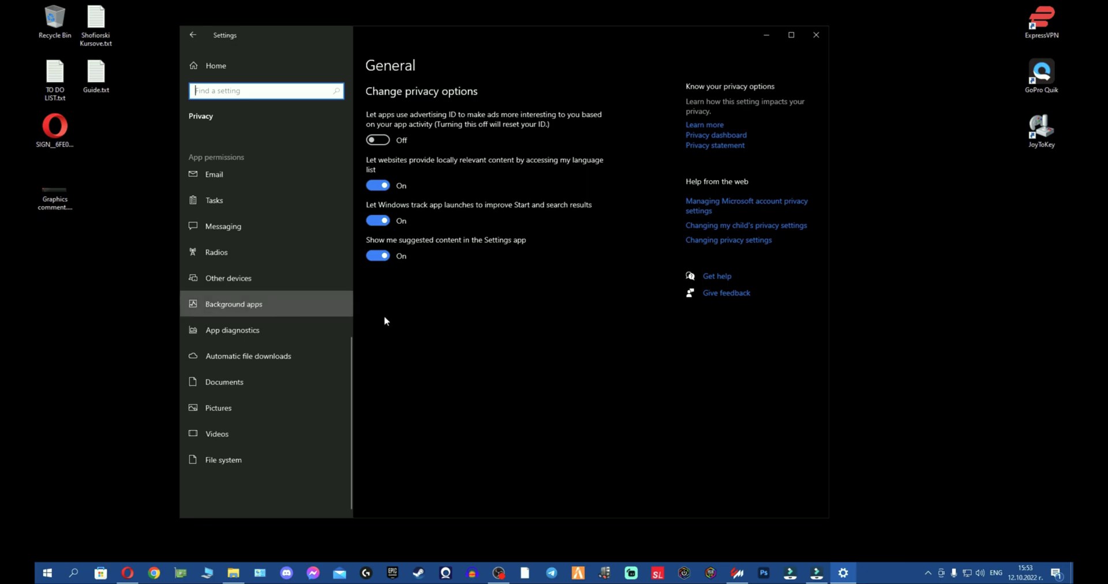
click(234, 303)
scroll(404, 346, down, 10)
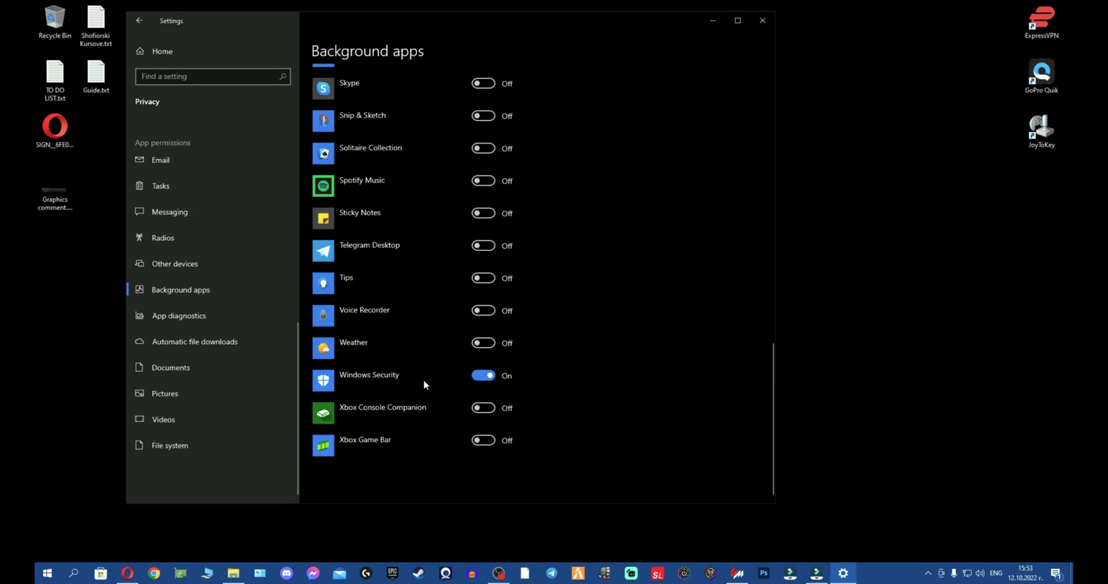
scroll(439, 346, up, 10)
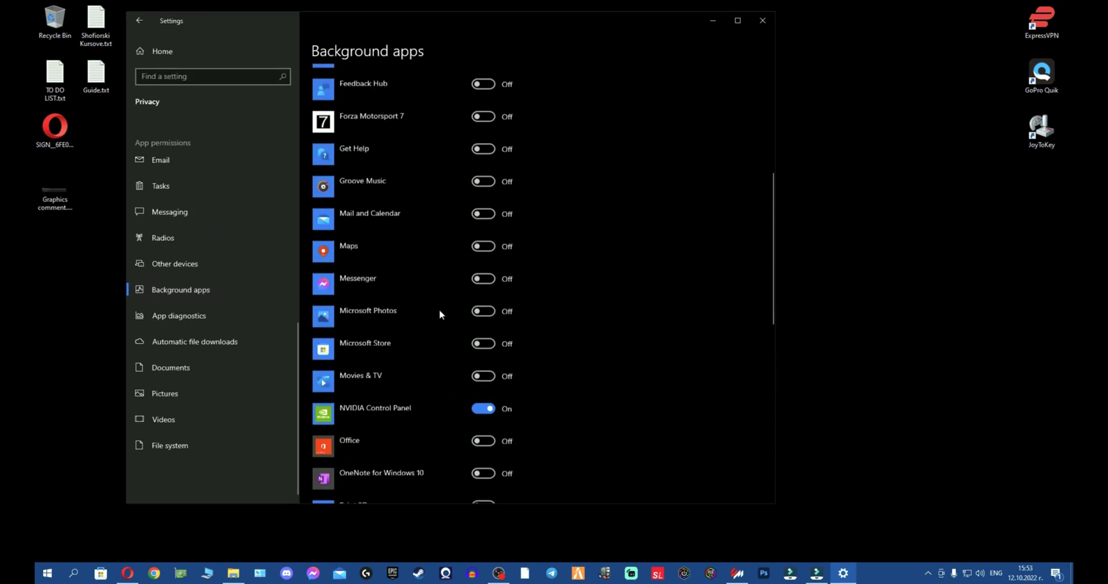
scroll(440, 300, up, 4)
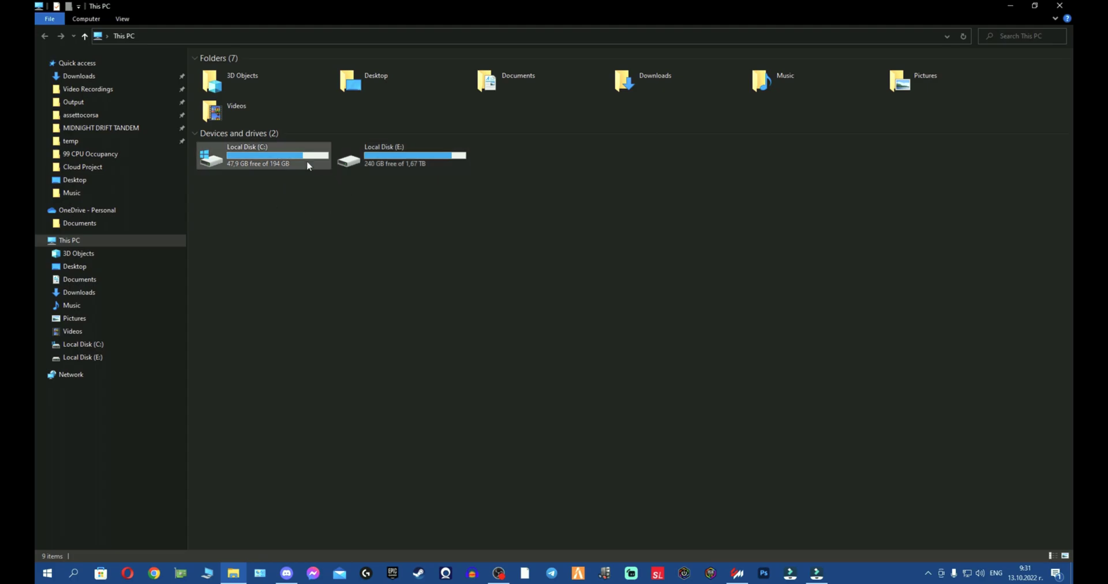
- Minimize and restore the This PC window, and select Local Disk (C:) and Local Disk (E:) in turn to compare the two drives
click(1009, 7)
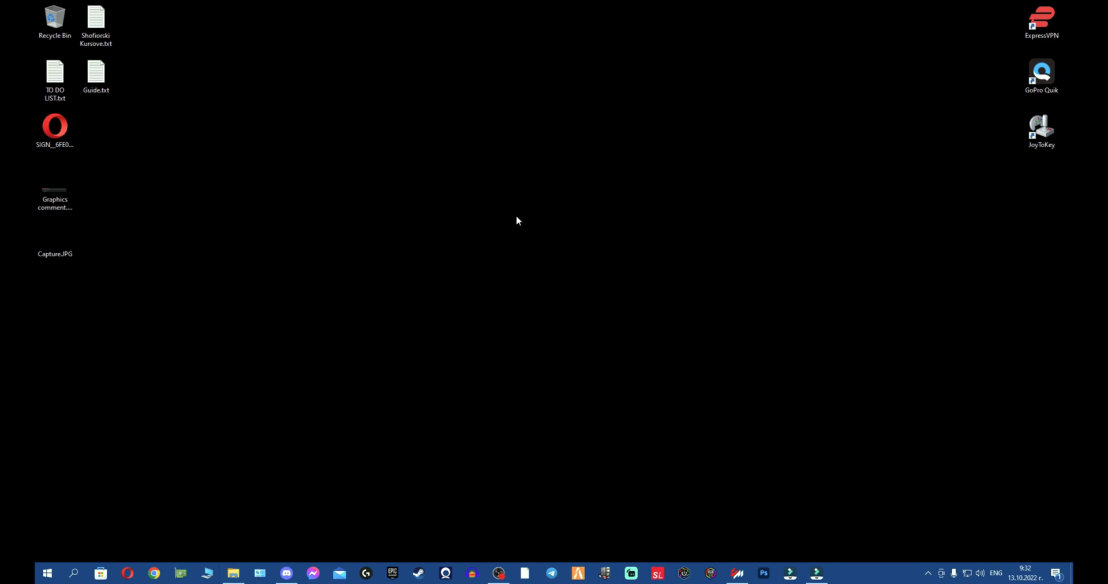
click(234, 573)
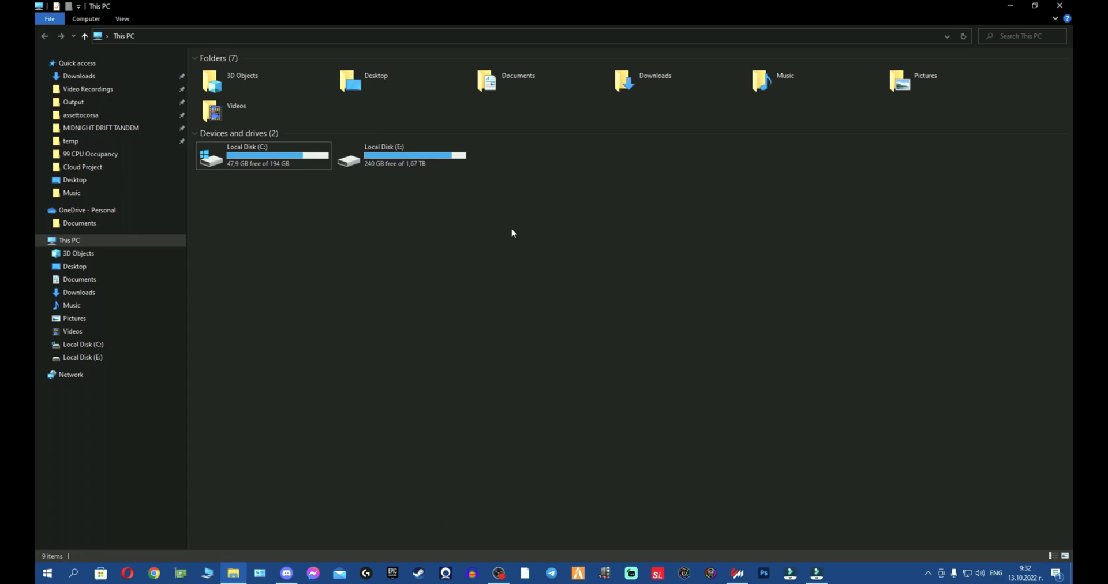
click(309, 165)
click(321, 194)
click(314, 159)
click(354, 161)
click(303, 160)
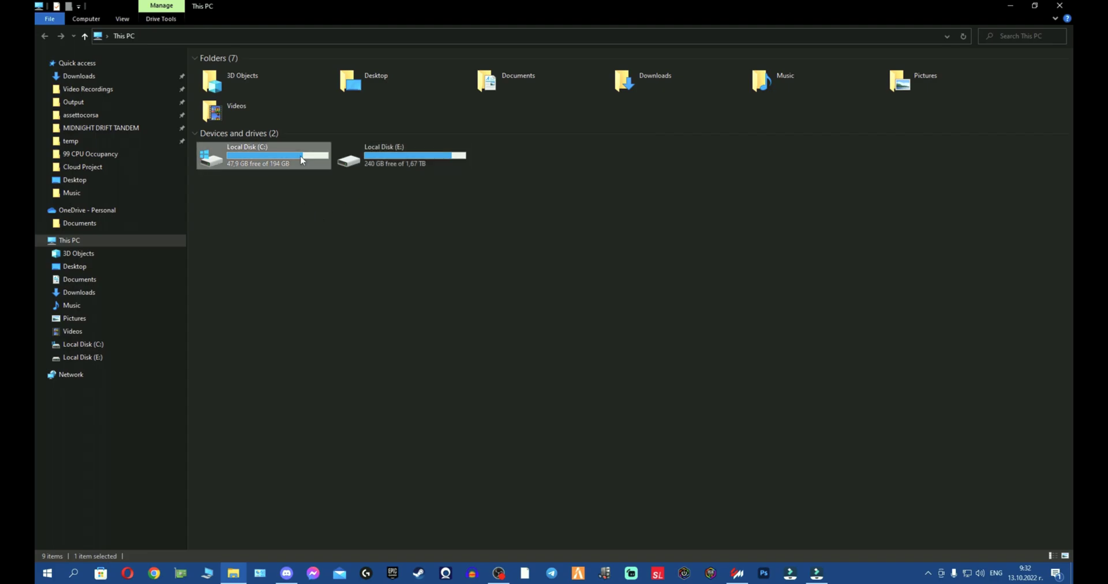
click(454, 168)
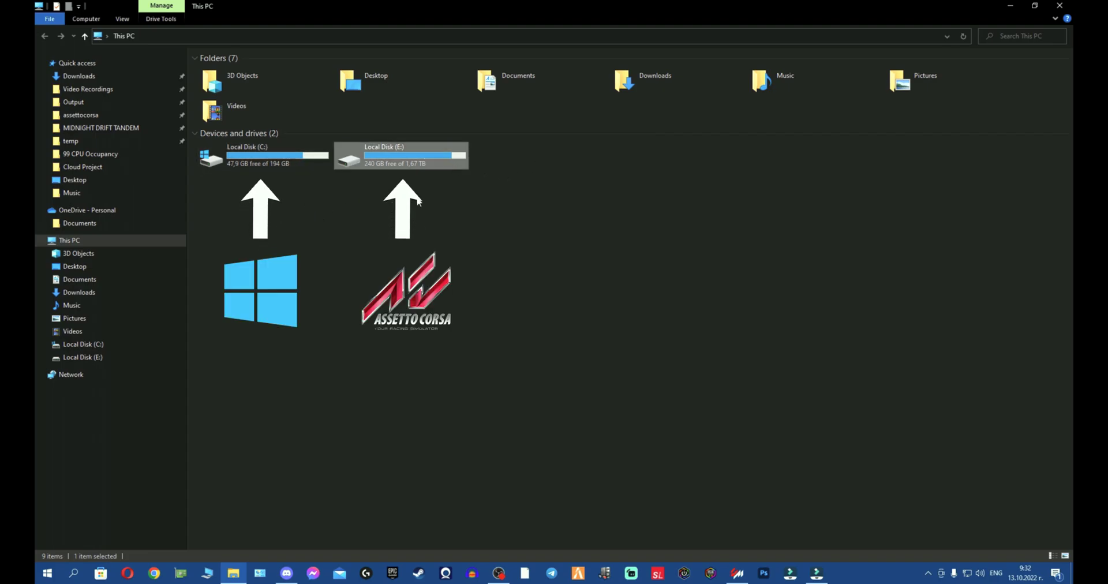
click(452, 175)
click(441, 168)
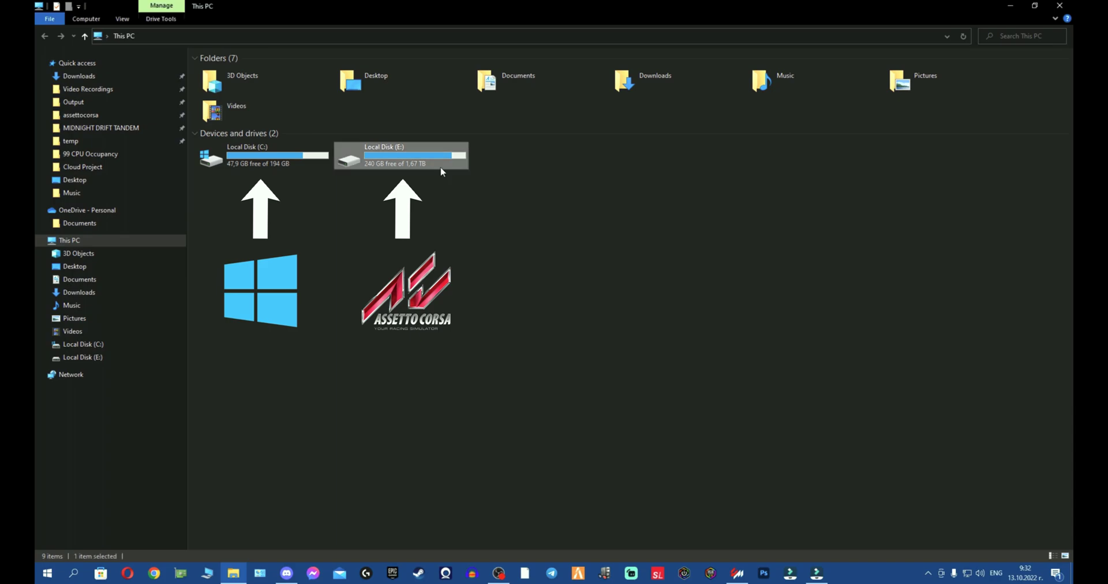
click(291, 165)
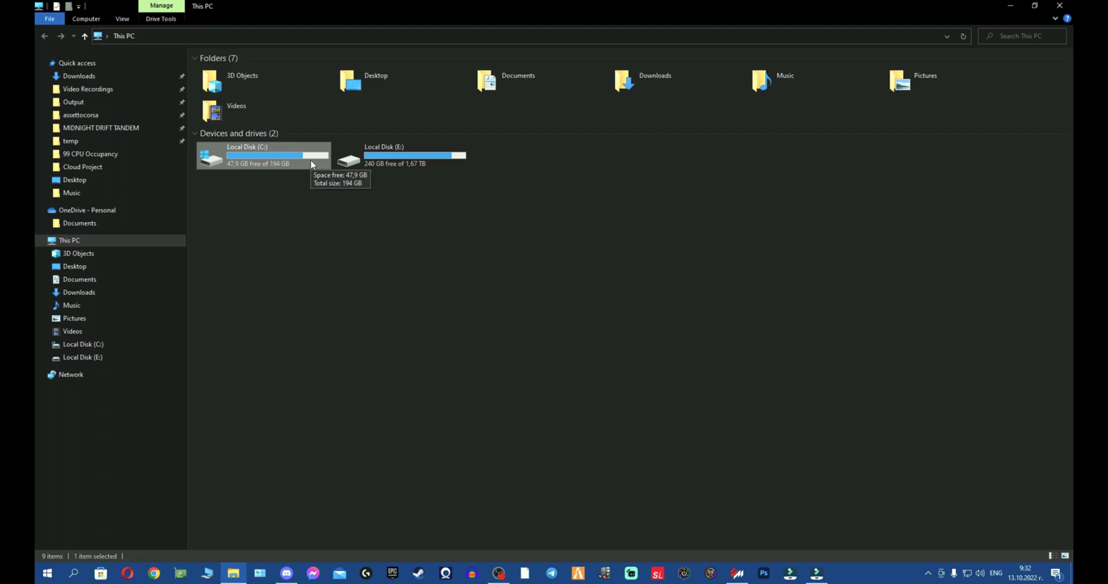
click(424, 161)
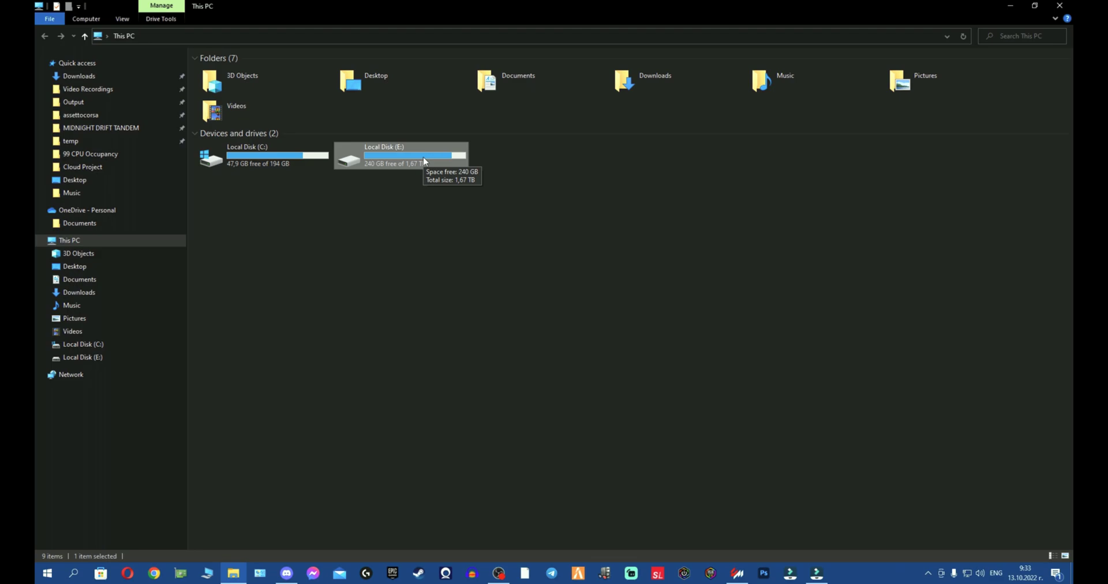